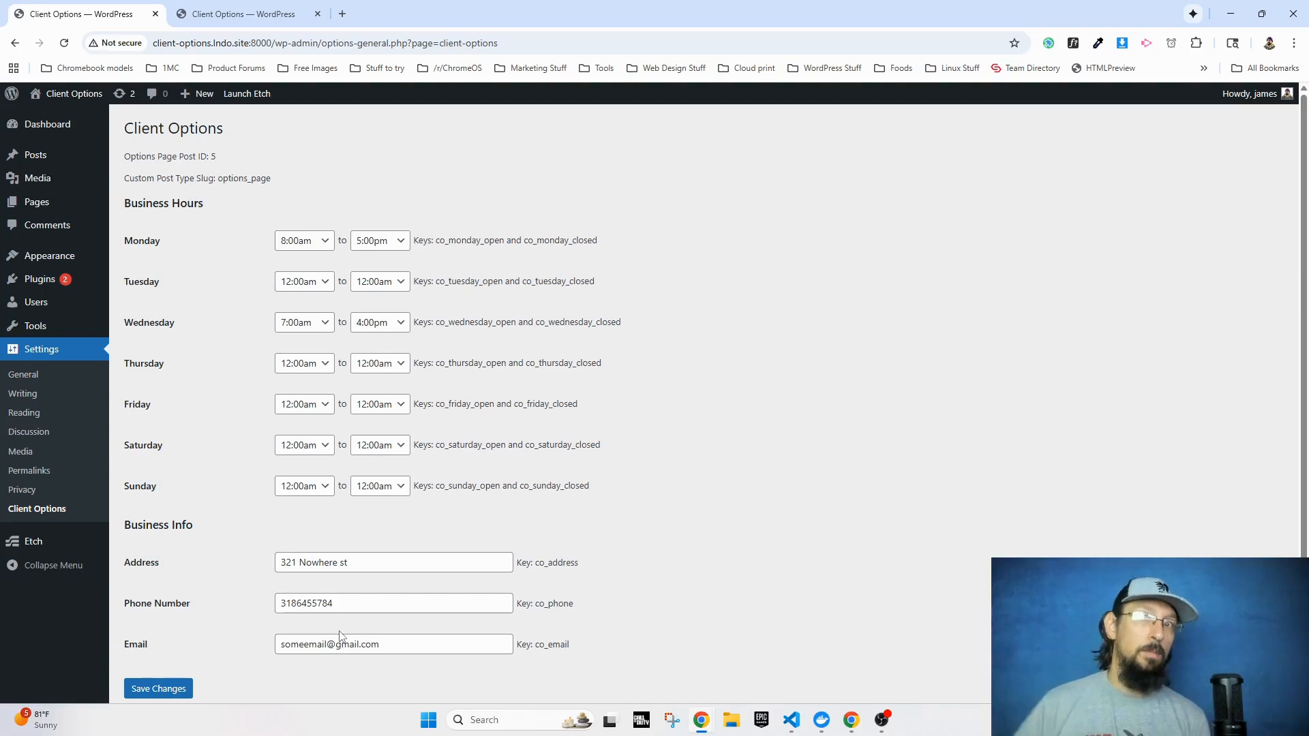
triple_click(345, 566)
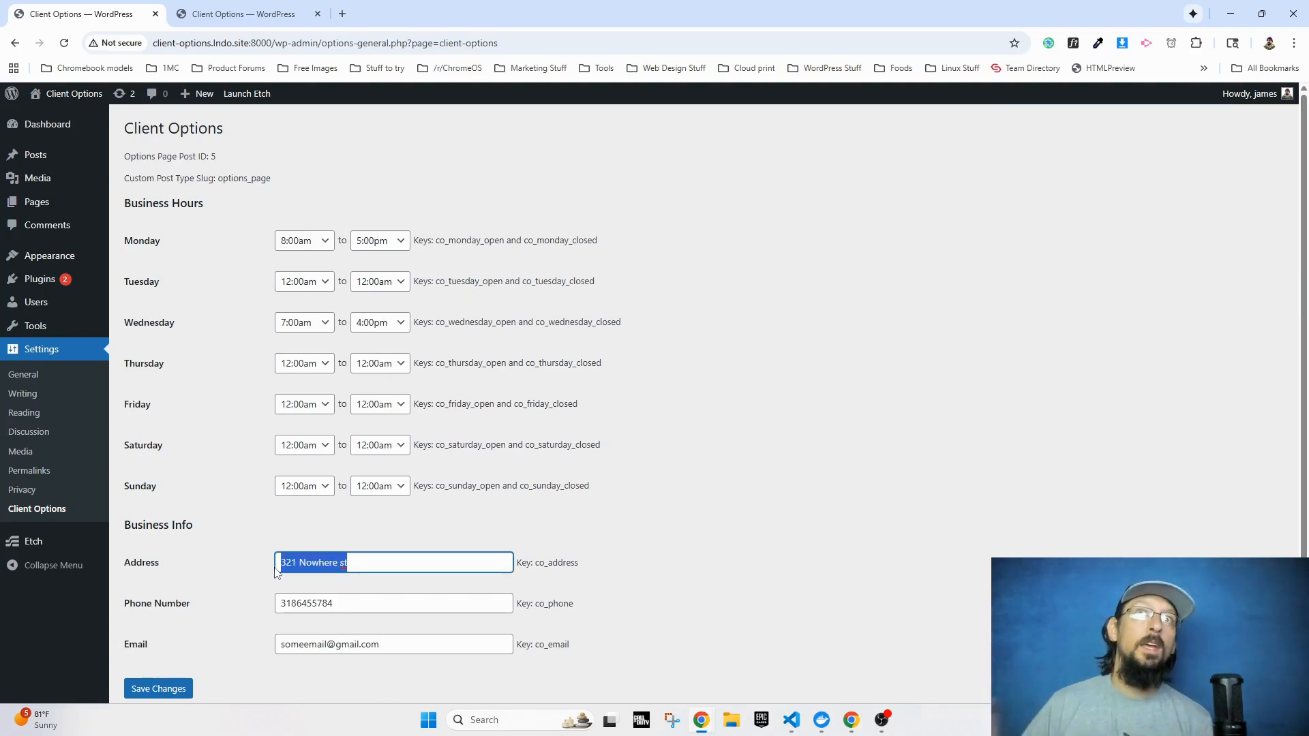
left_click(310, 531)
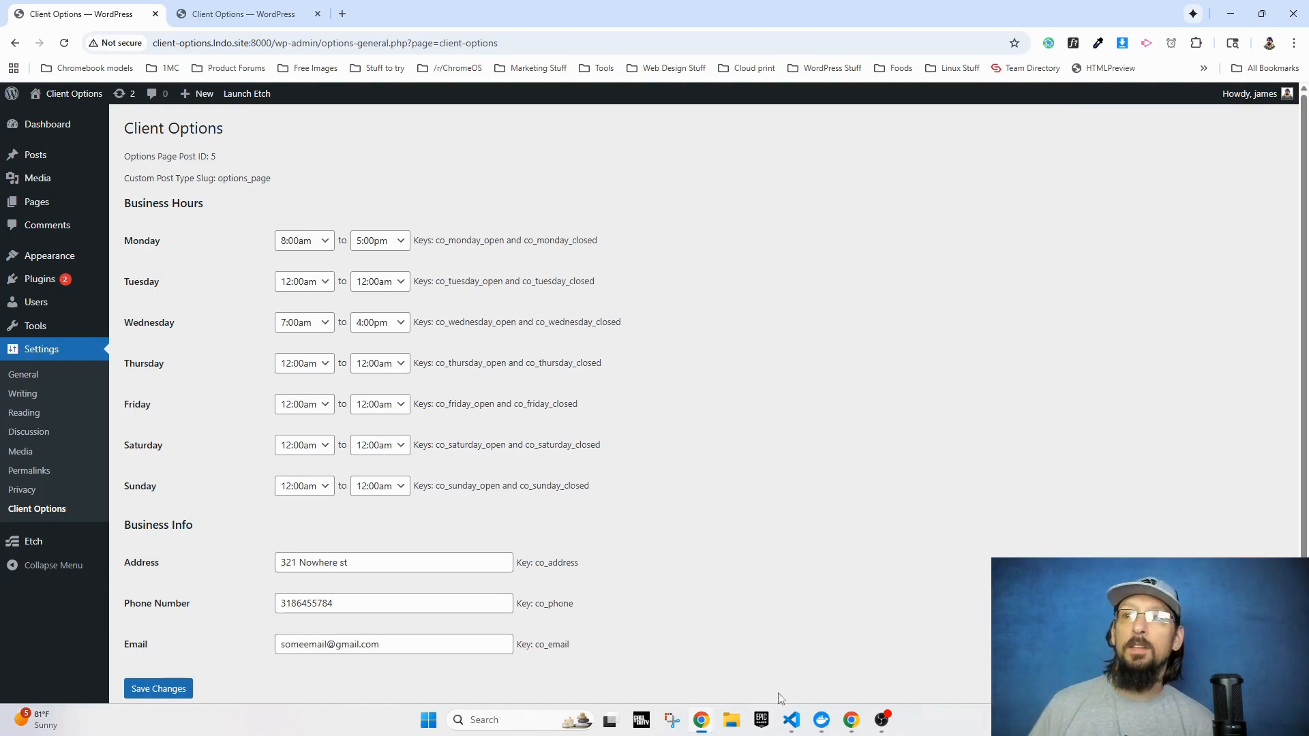
- Switch to VS Code to review the plugin code in client-options.php, and return to the Client Options page
left_click(790, 720)
scroll(494, 454, "down", 4)
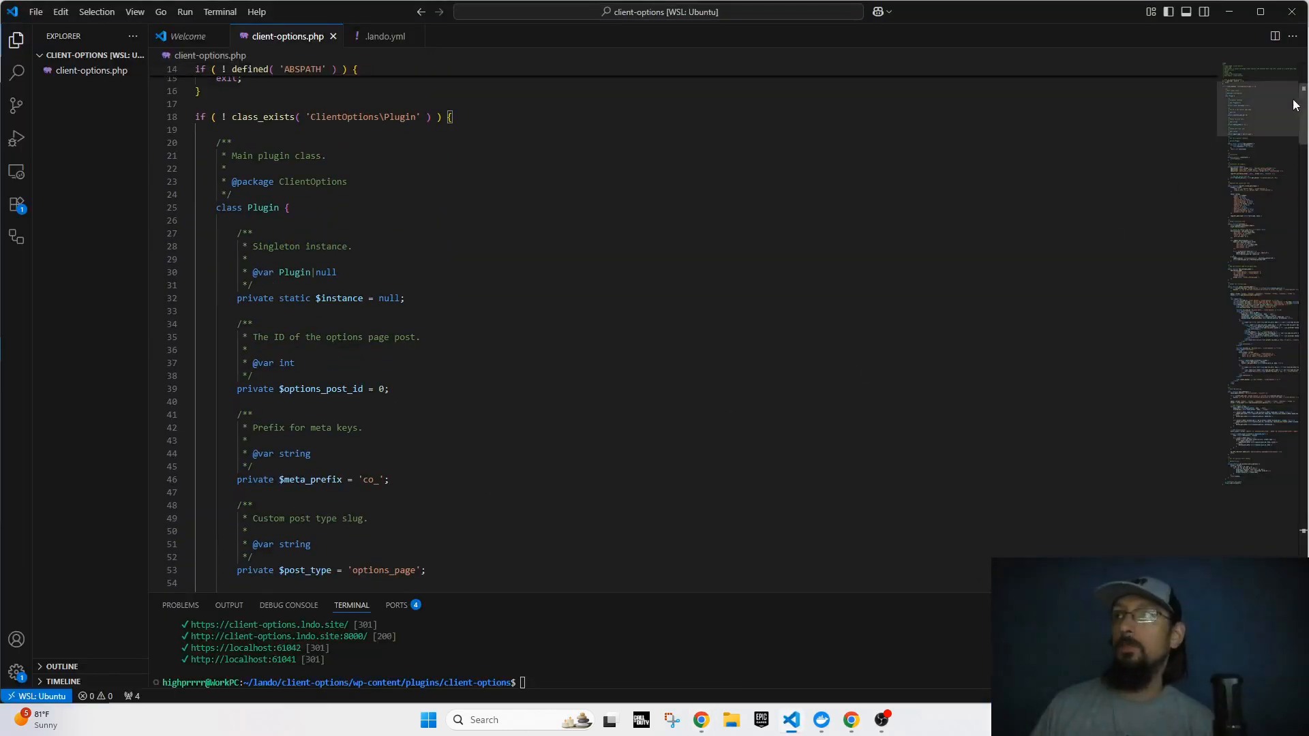
left_click_drag(1300, 107, 1297, 537)
scroll(286, 334, "up", 6)
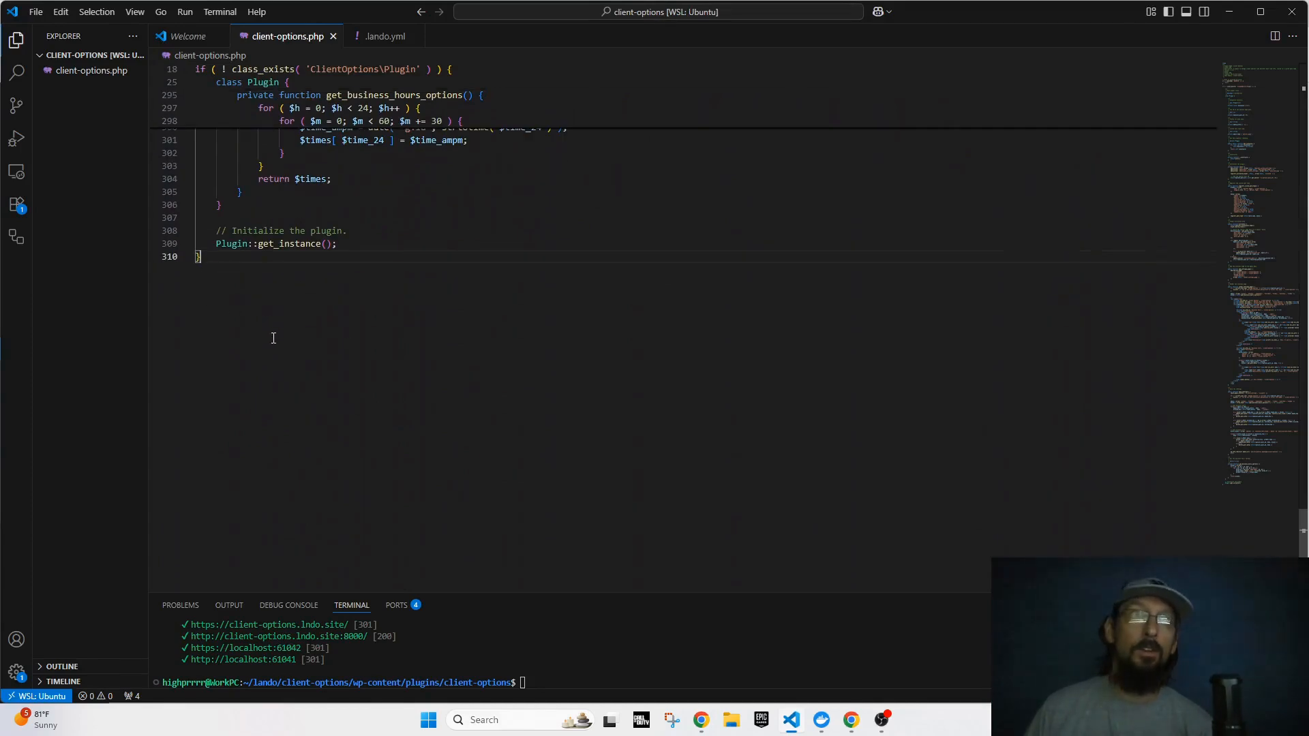
scroll(333, 390, "up", 5)
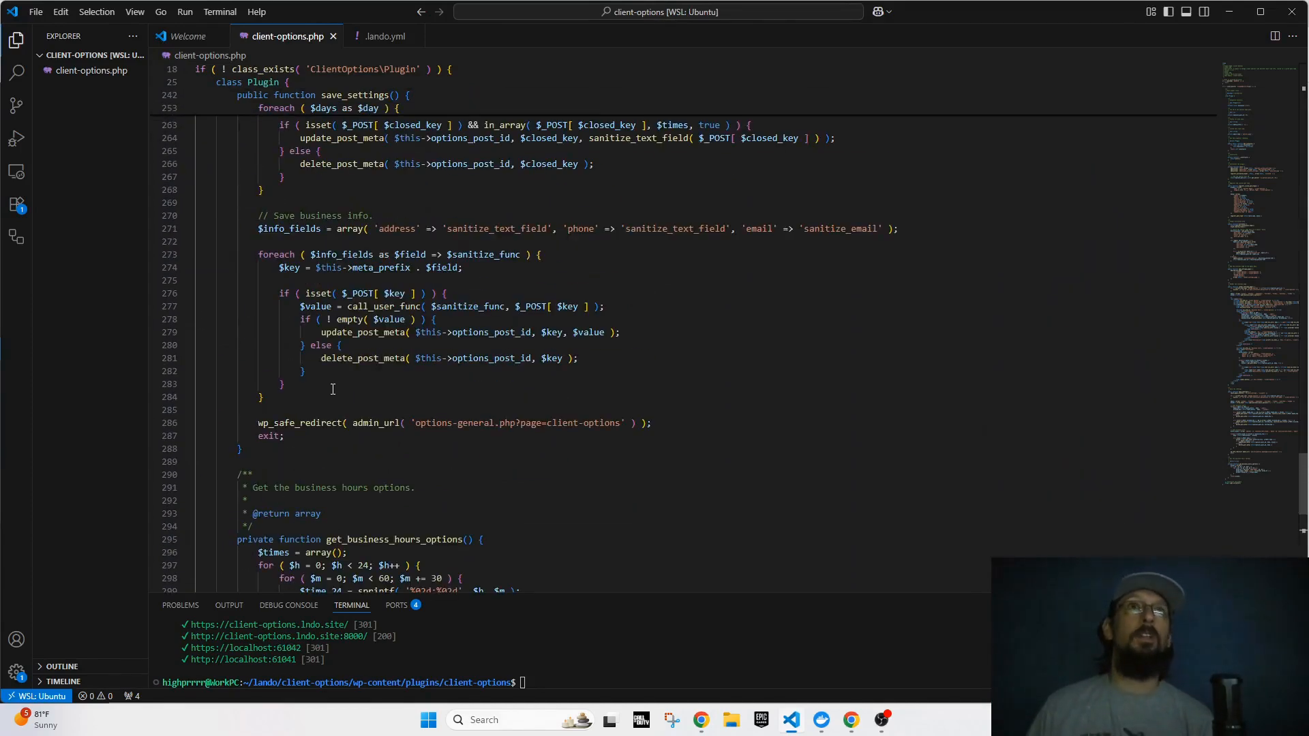
left_click(1225, 15)
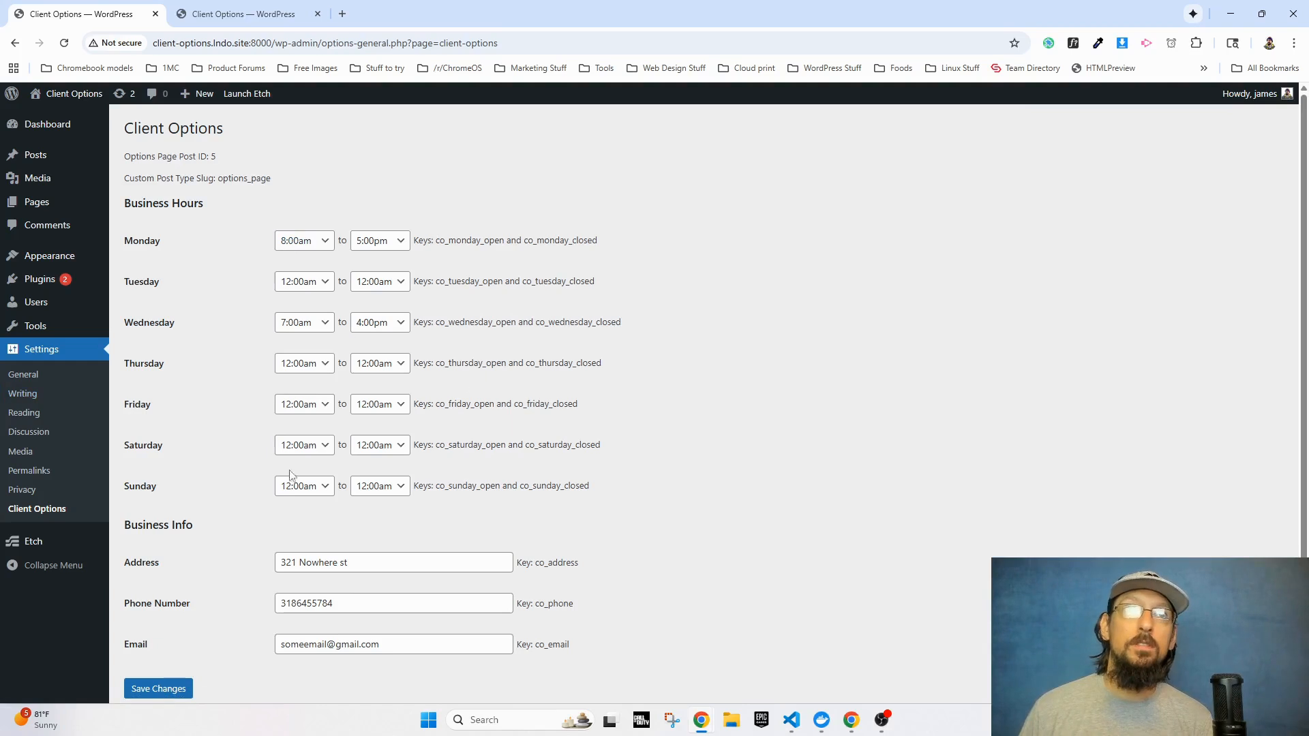
- Examine the options page post ID, the custom post type slug, and the meta keys listed for the business hours and address
scroll(283, 485, "down", 1)
scroll(279, 484, "up", 1)
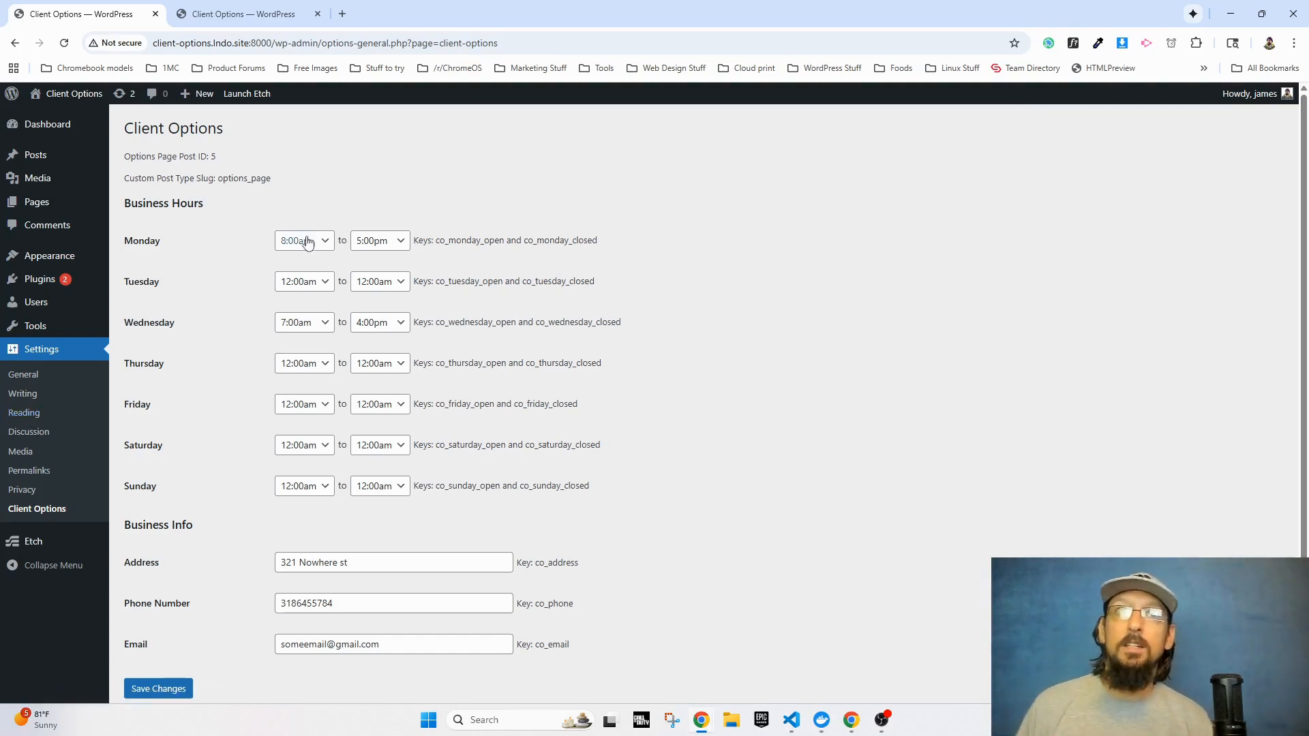
mouse_move(217, 157)
left_mouse_down()
mouse_move(183, 158)
mouse_move(197, 158)
left_mouse_up()
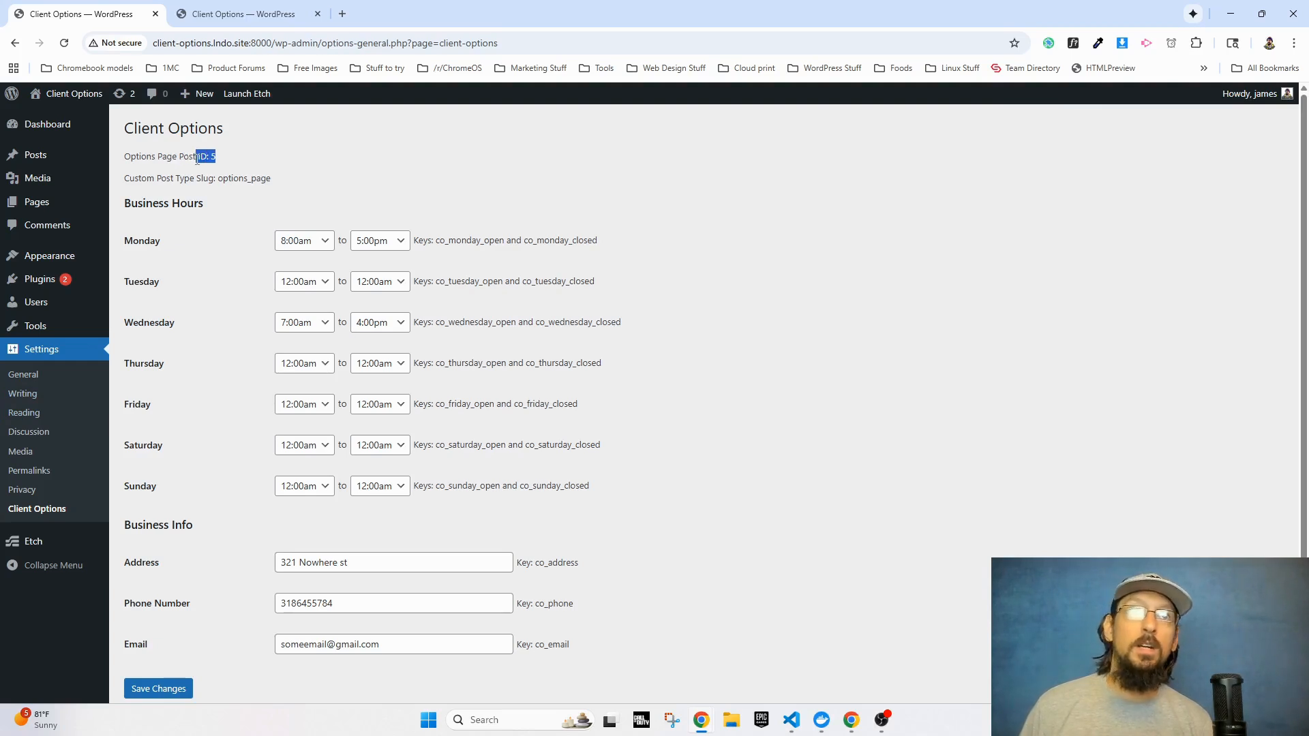
left_click(202, 156)
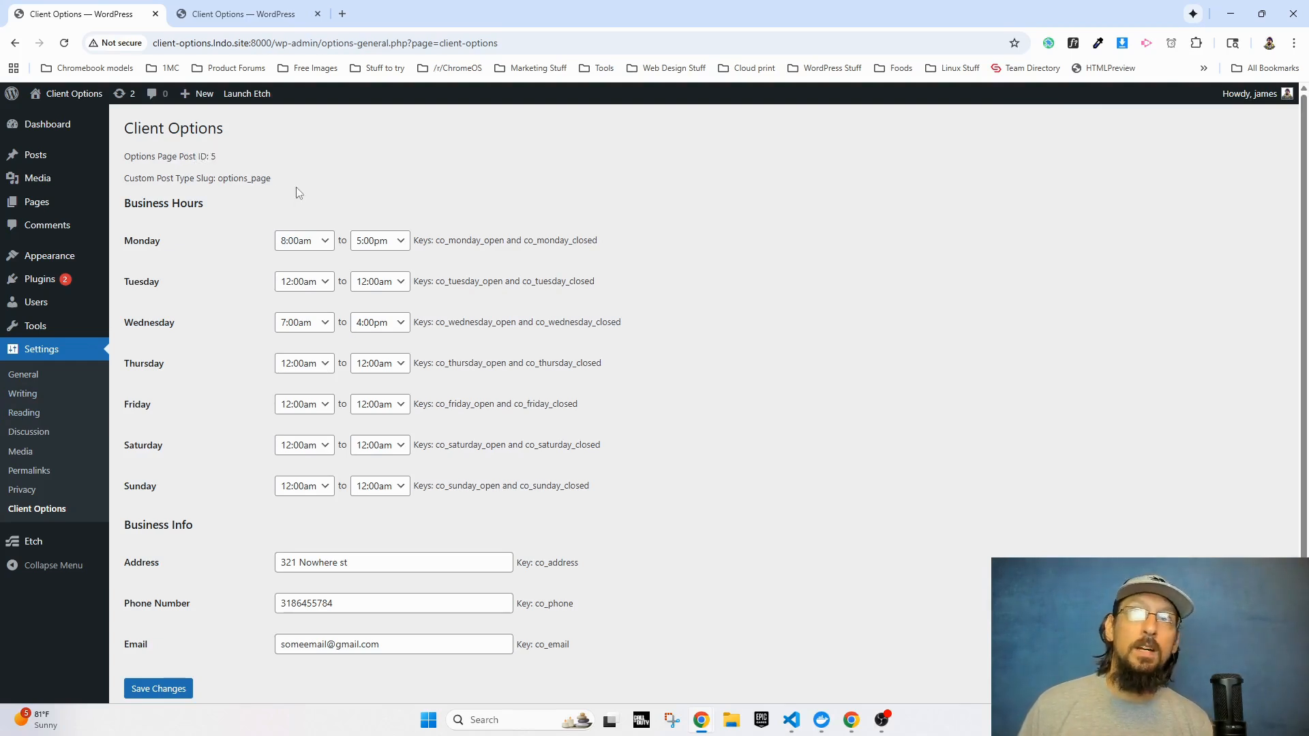
double_click(262, 179)
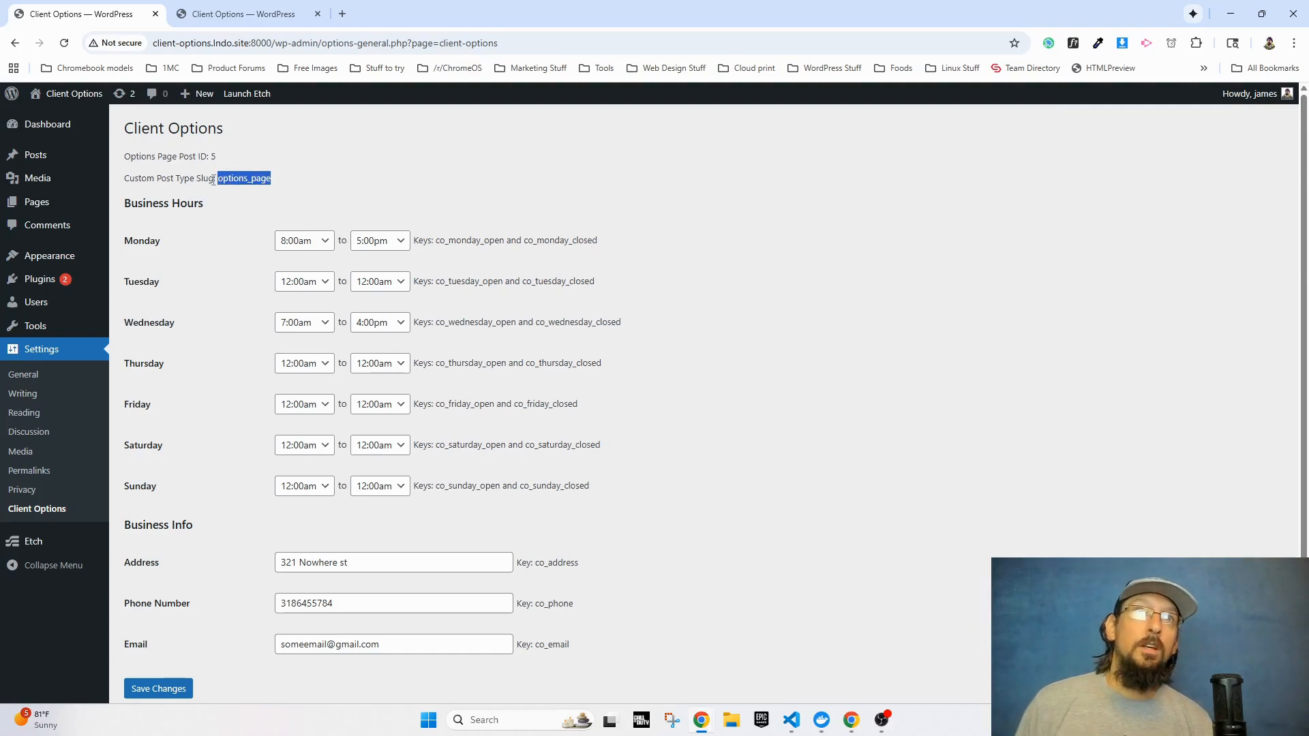
left_click(266, 183)
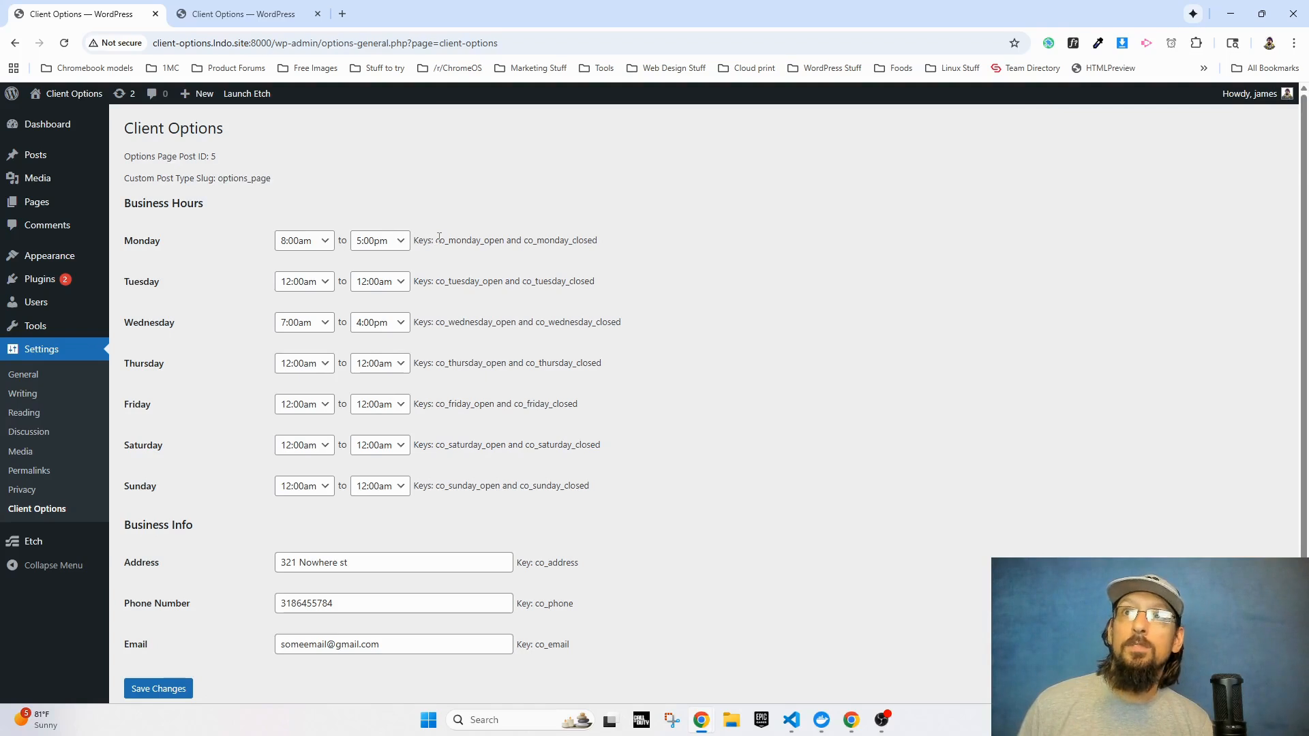
left_click_drag(439, 237, 511, 245)
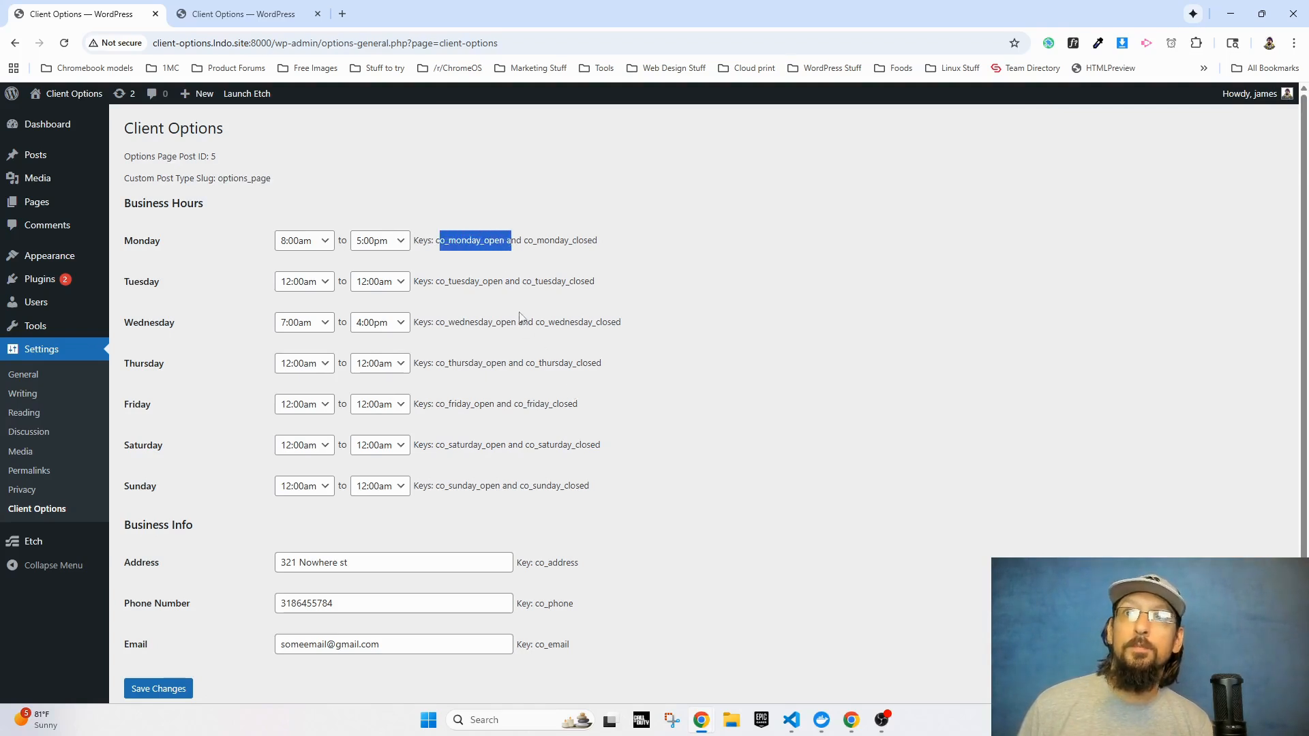
left_click(506, 276)
scroll(505, 276, "down", 1)
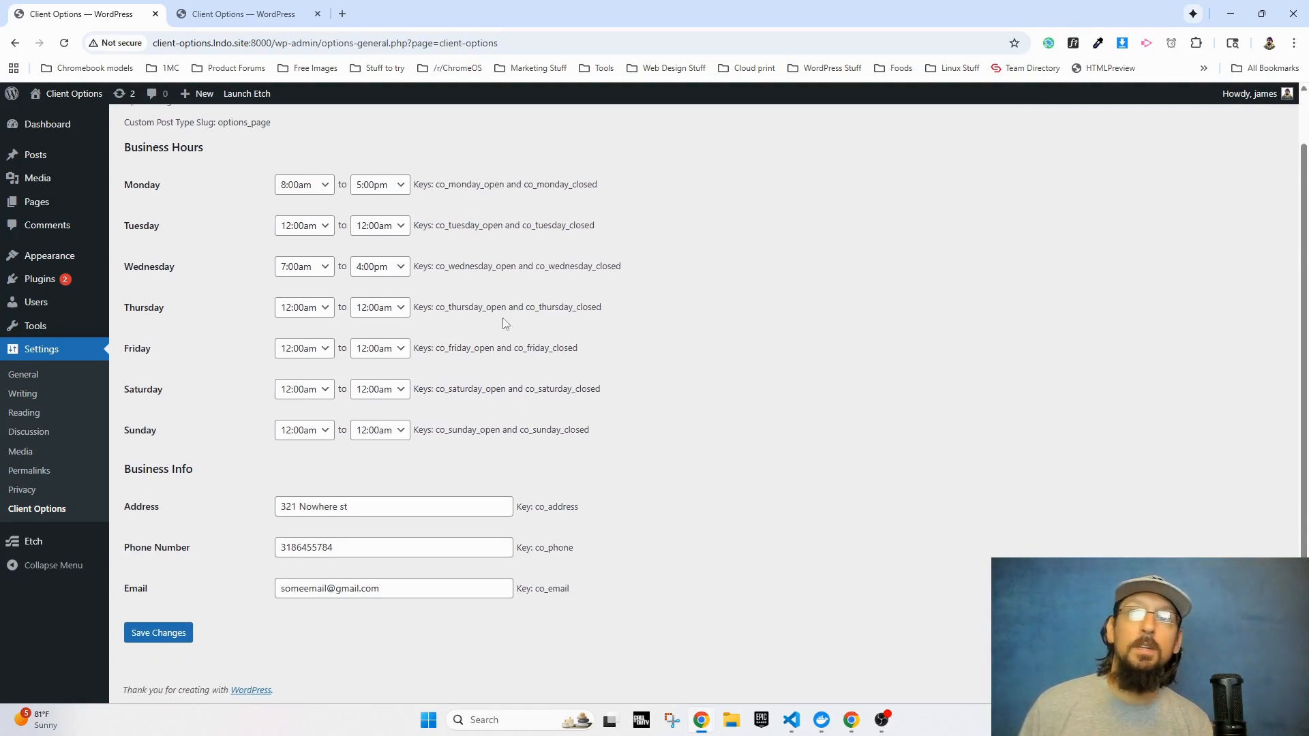
left_click_drag(536, 510, 580, 510)
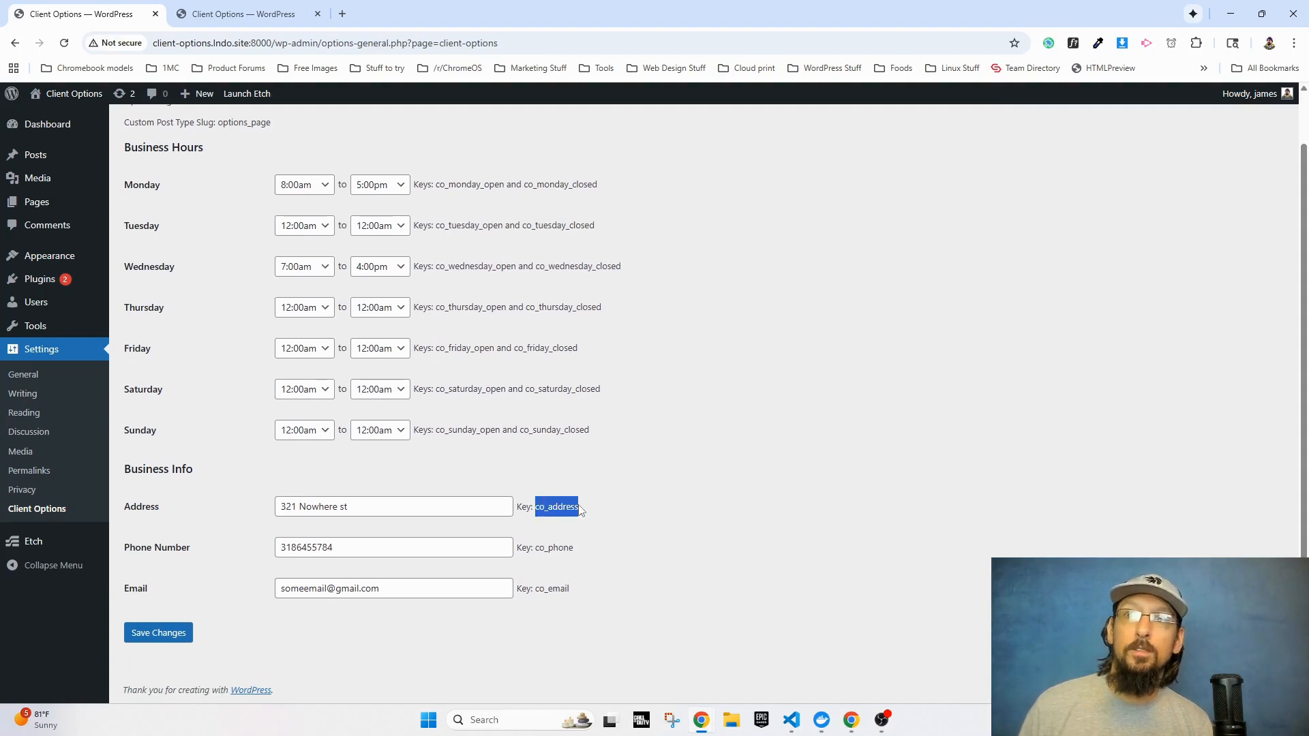
left_click(589, 373)
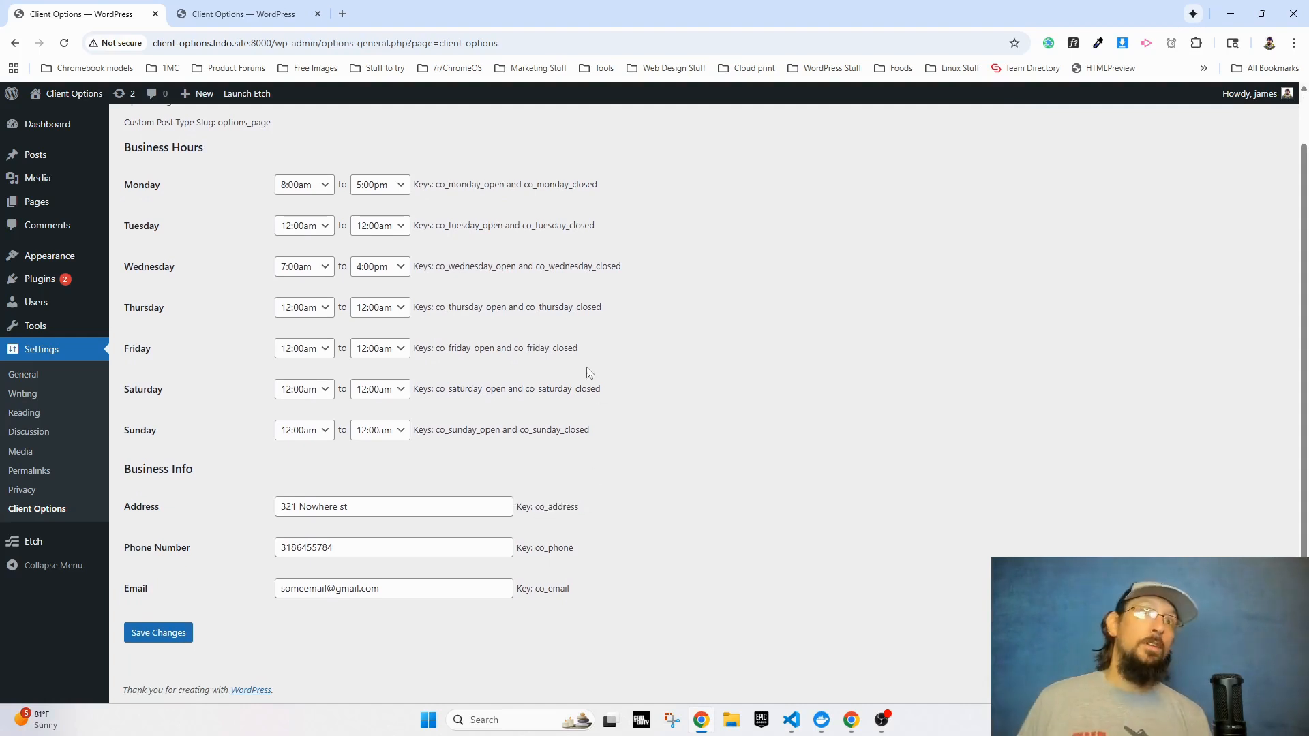
- Close the duplicate Client Options tab and open the Test page for editing with Etch
left_click(221, 11)
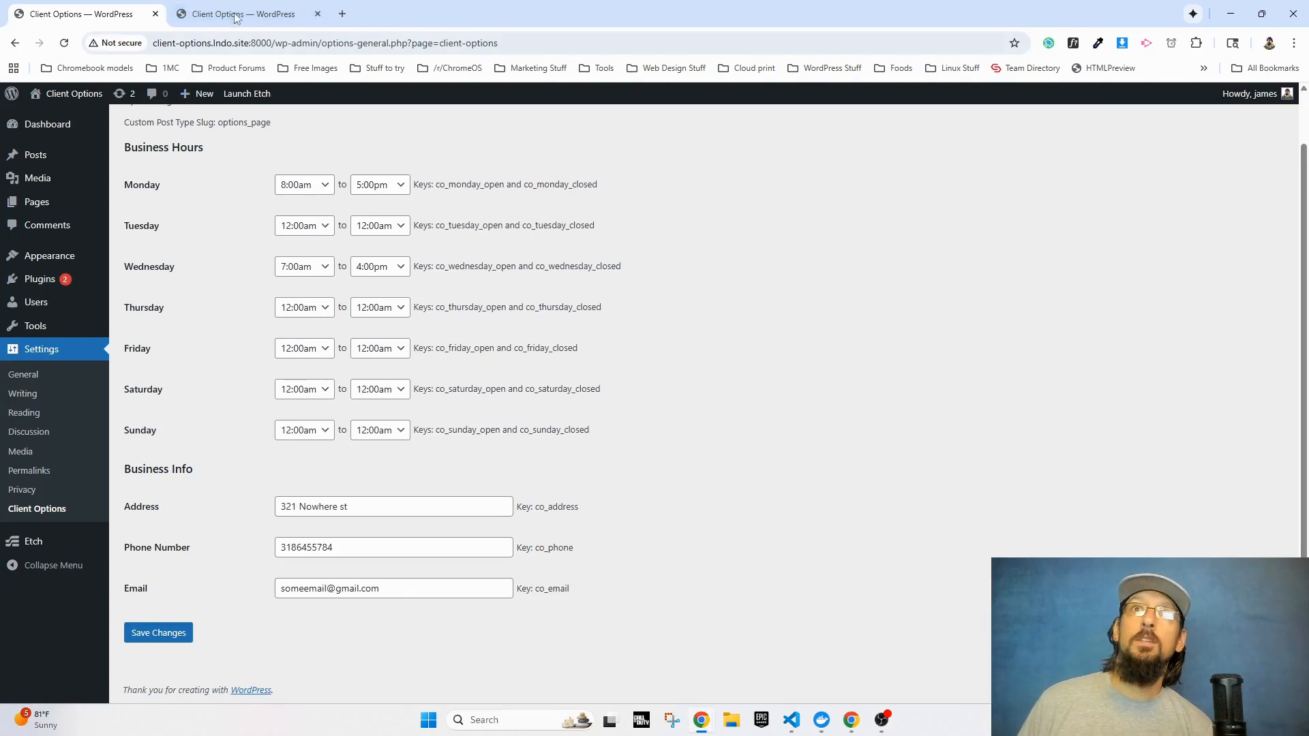
left_click(317, 14)
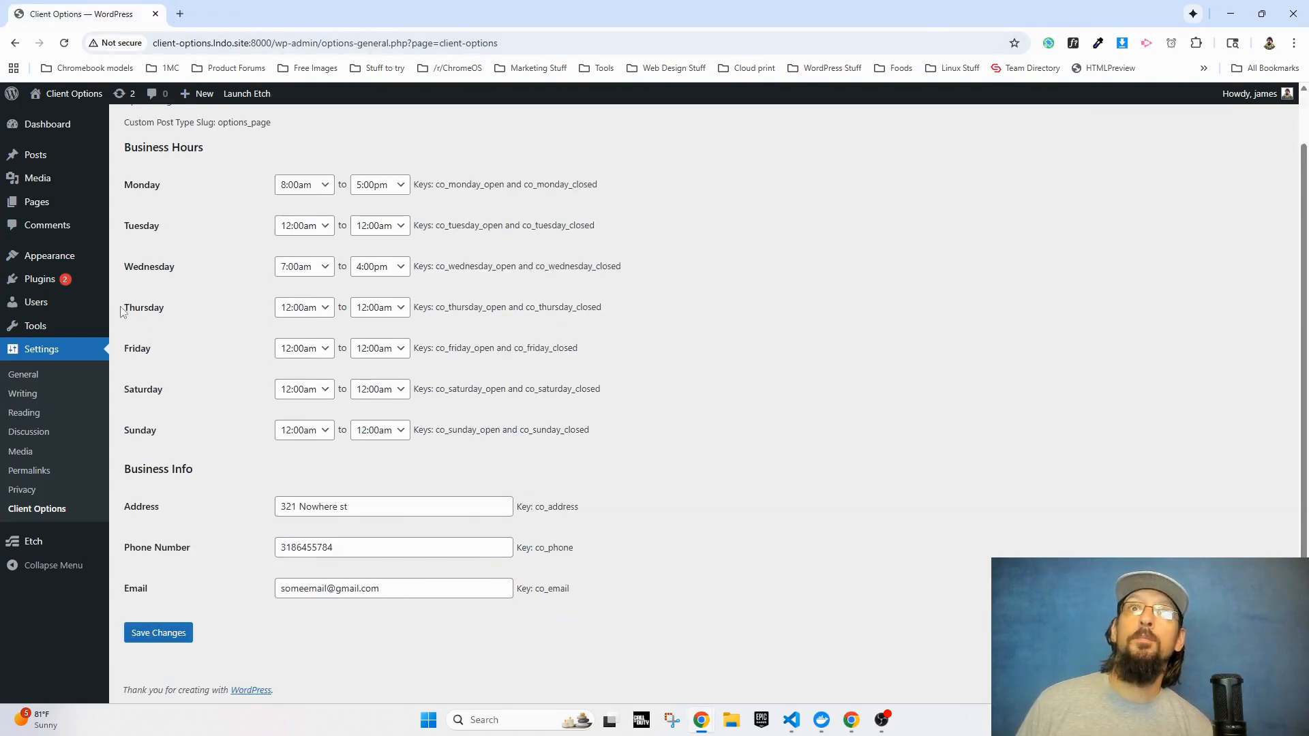
left_click(30, 210)
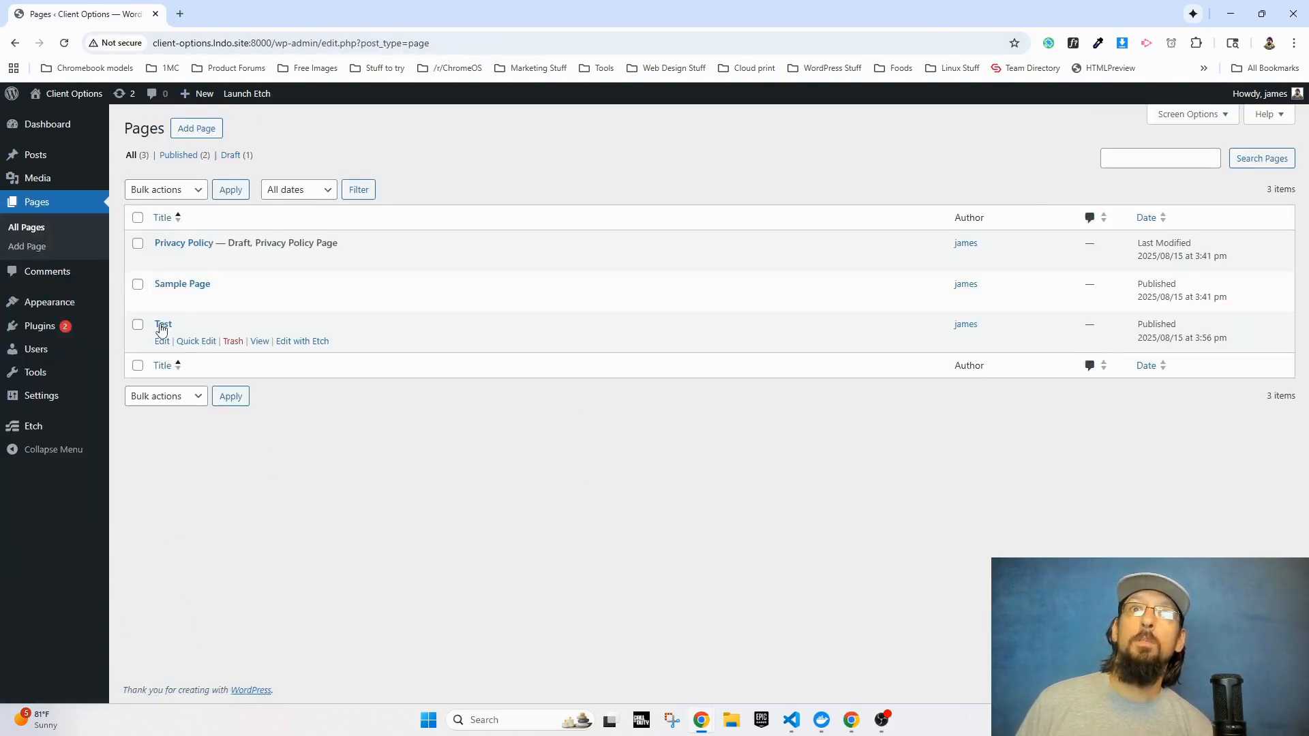
left_click(303, 348)
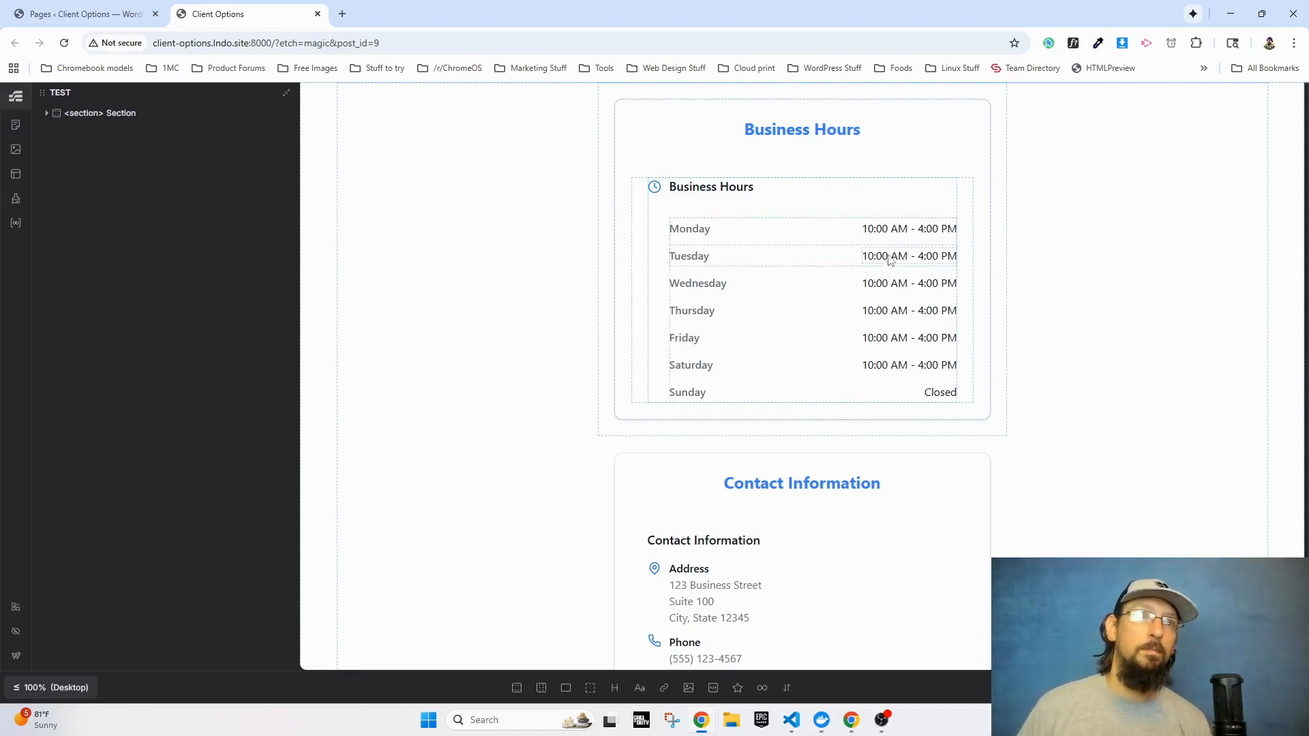
- Expand the section's container and examine its Business Hours and Contact Information cards in the structure
scroll(783, 371, "down", 1)
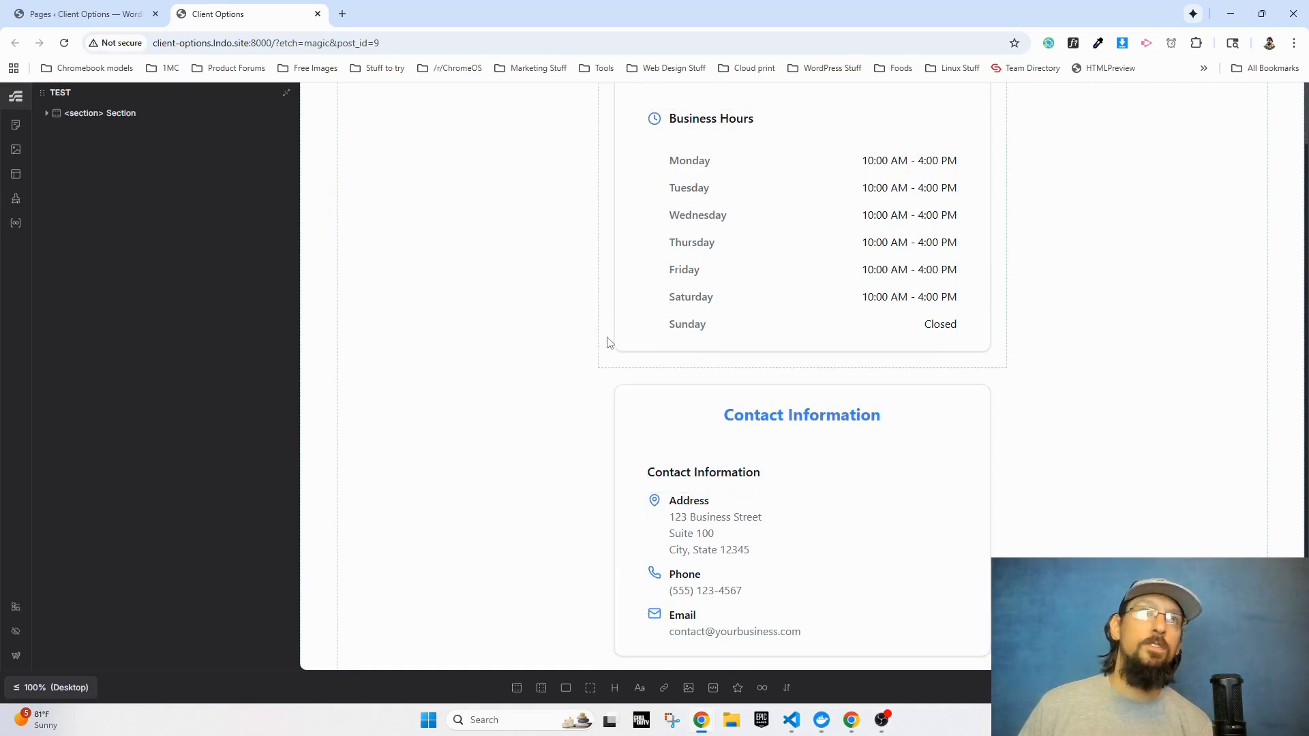
scroll(618, 270, "up", 1)
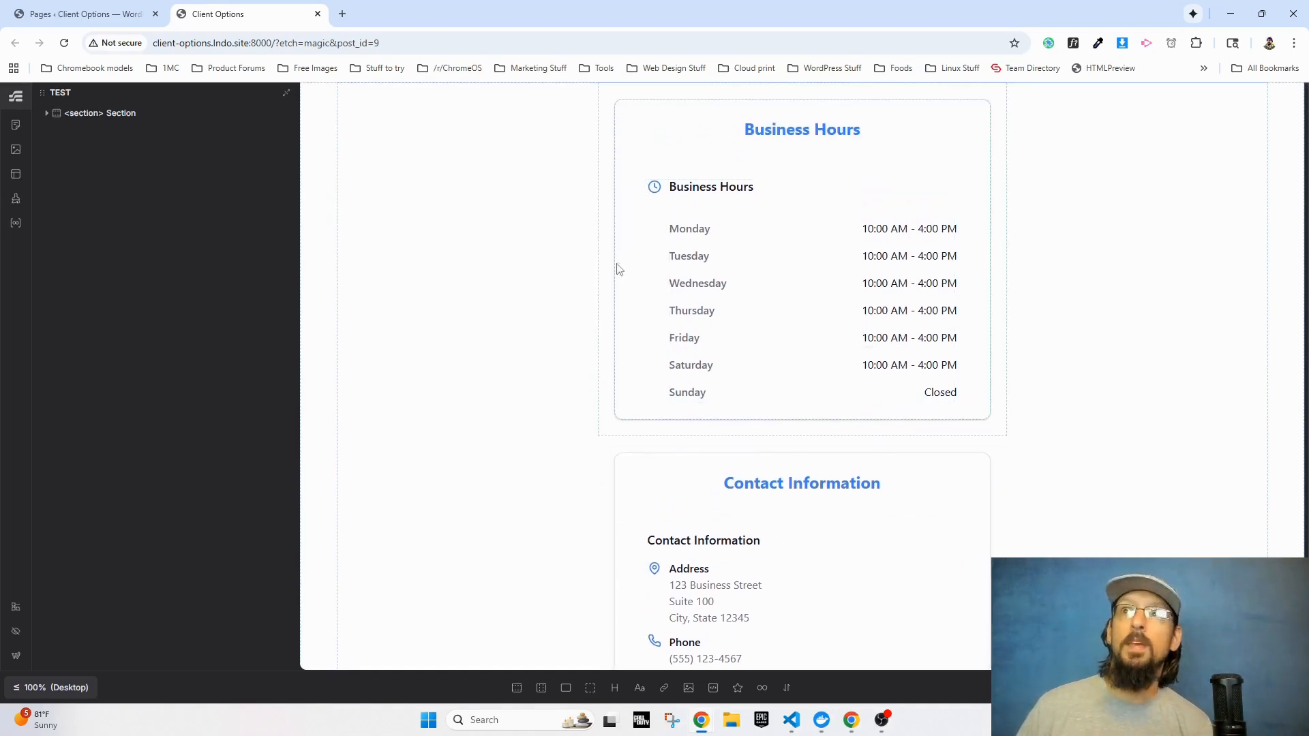
left_click(86, 120)
left_click(87, 137)
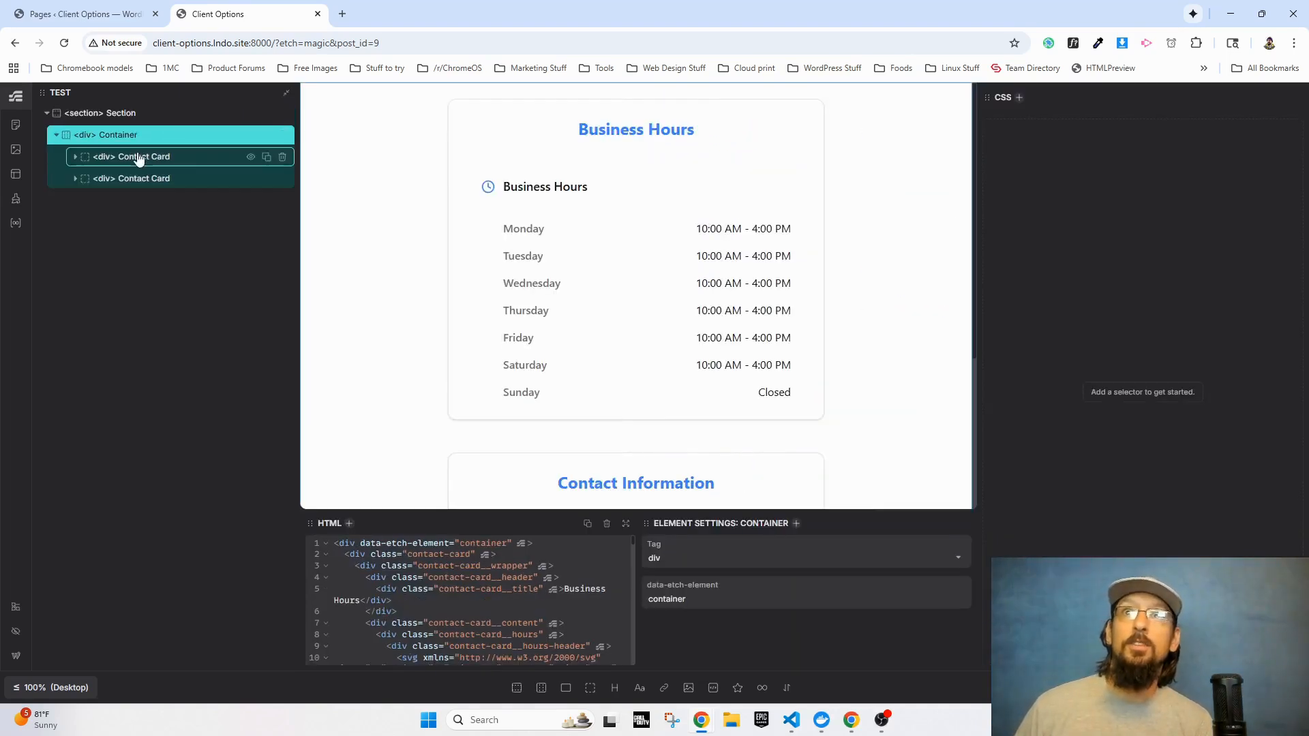
left_click(137, 156)
left_click(140, 200)
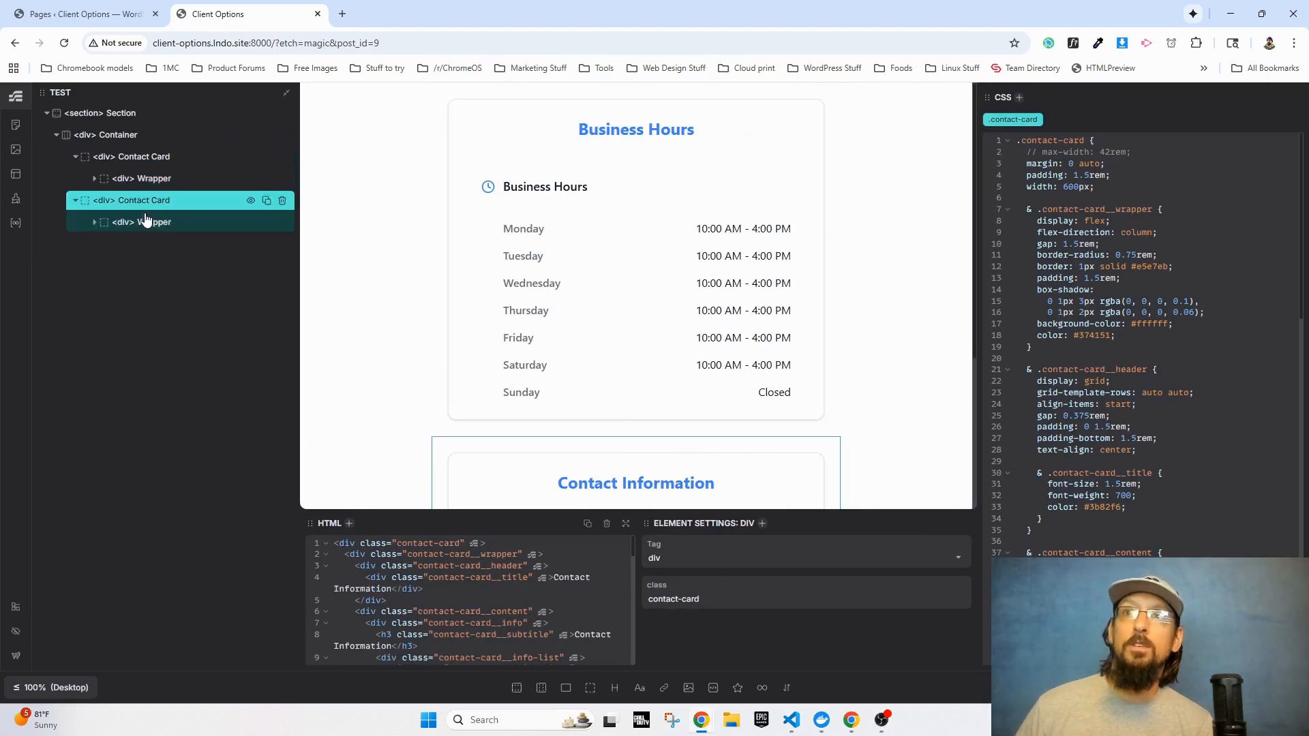
scroll(584, 486, "down", 1)
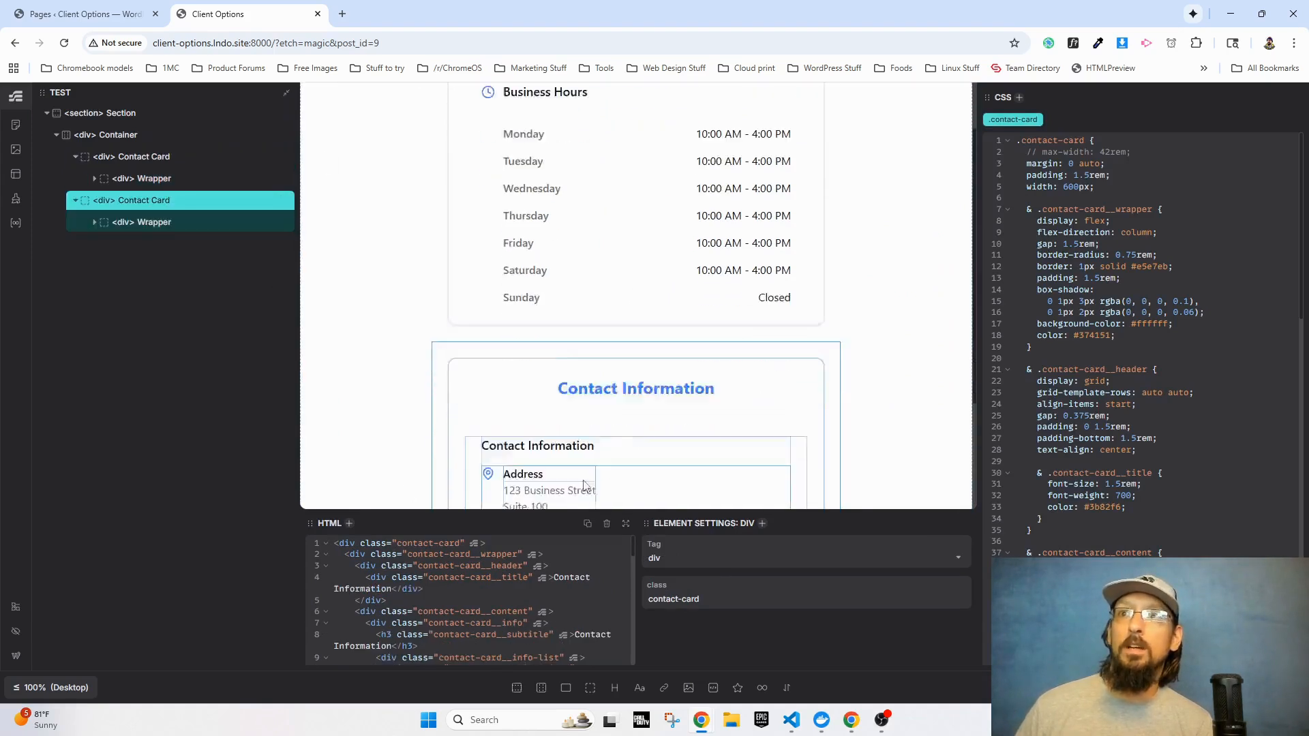
- Wrap the Business Hours contact card in a loop and set the loop's query to optionsQuery
left_click(130, 158)
right_click(140, 155)
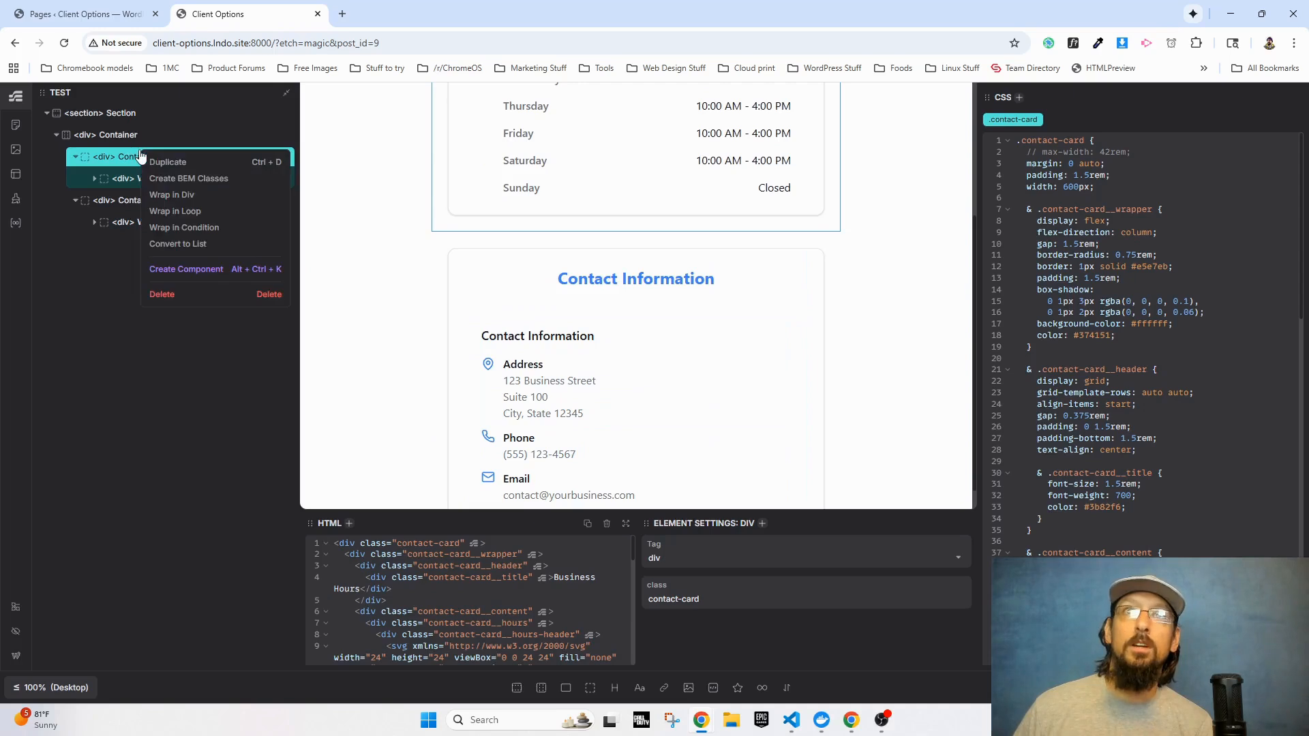
left_click(184, 212)
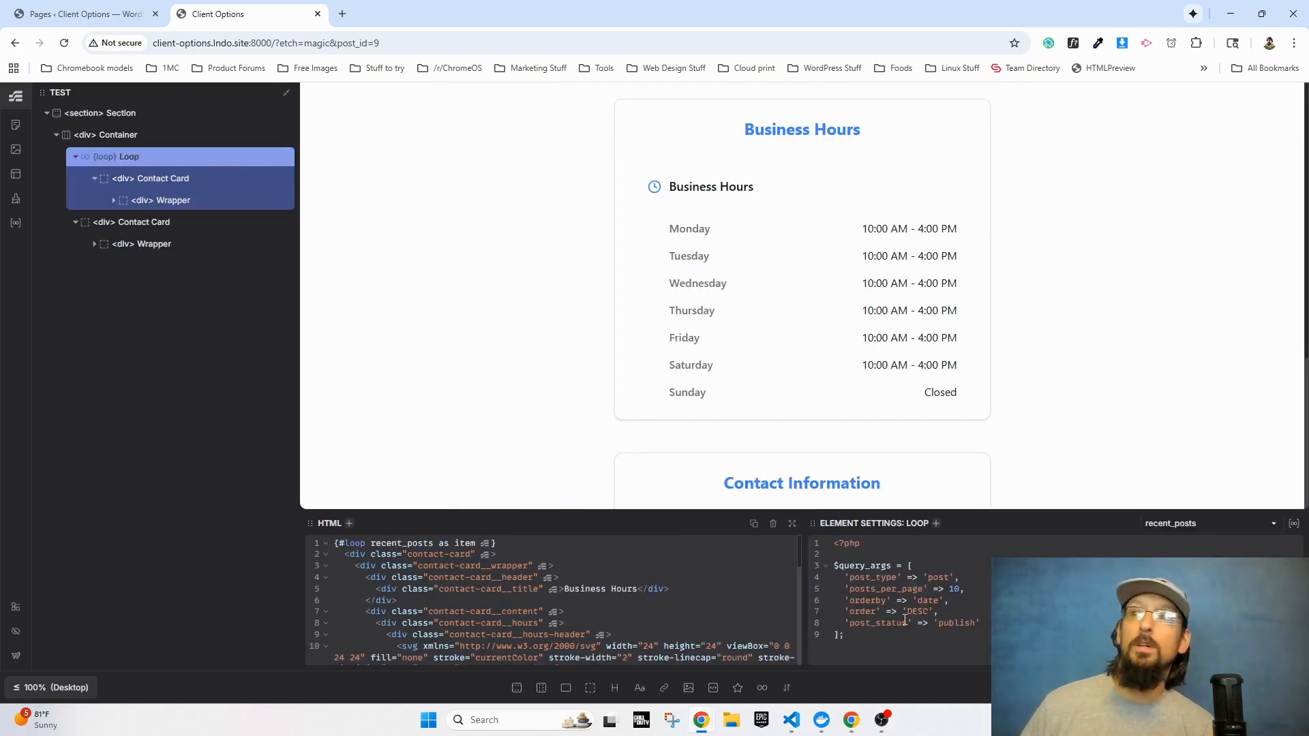
left_click(1213, 525)
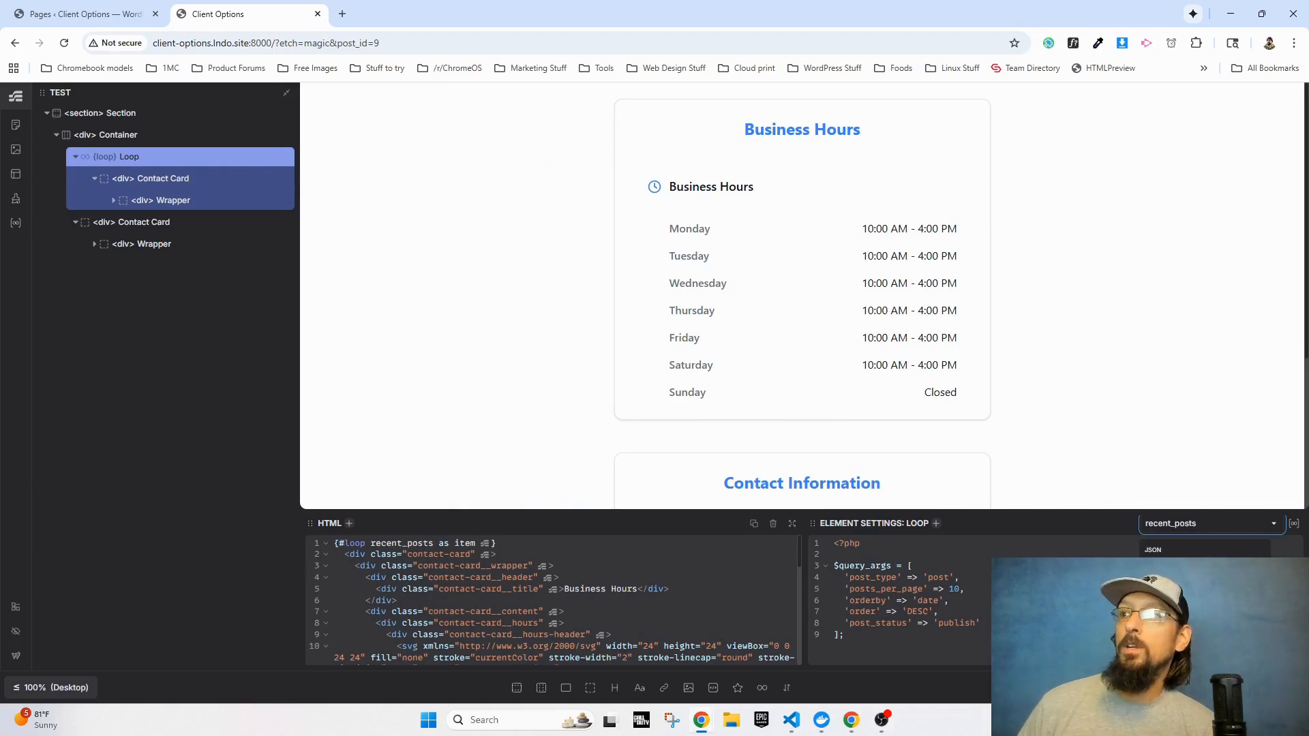
left_click(1186, 613)
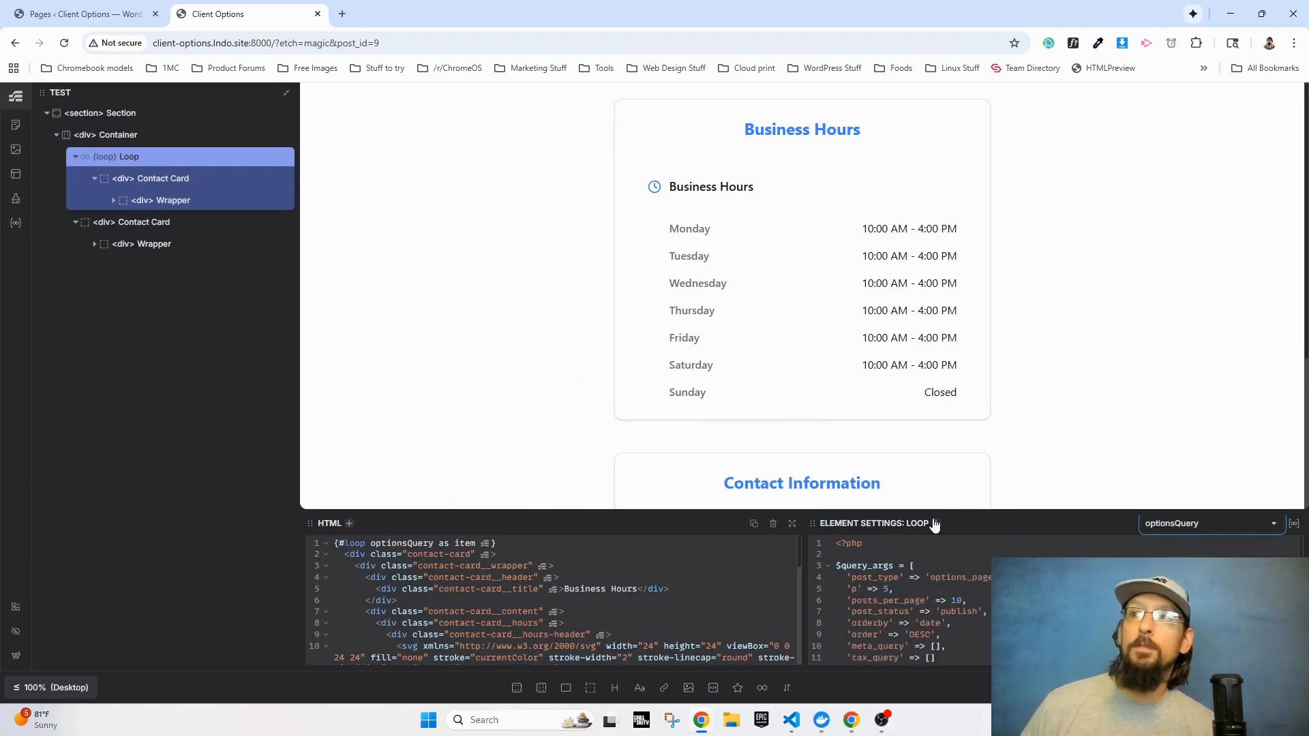
- Enlarge the loop's settings area and check the post_type and p arguments of the query
left_click_drag(962, 511, 961, 428)
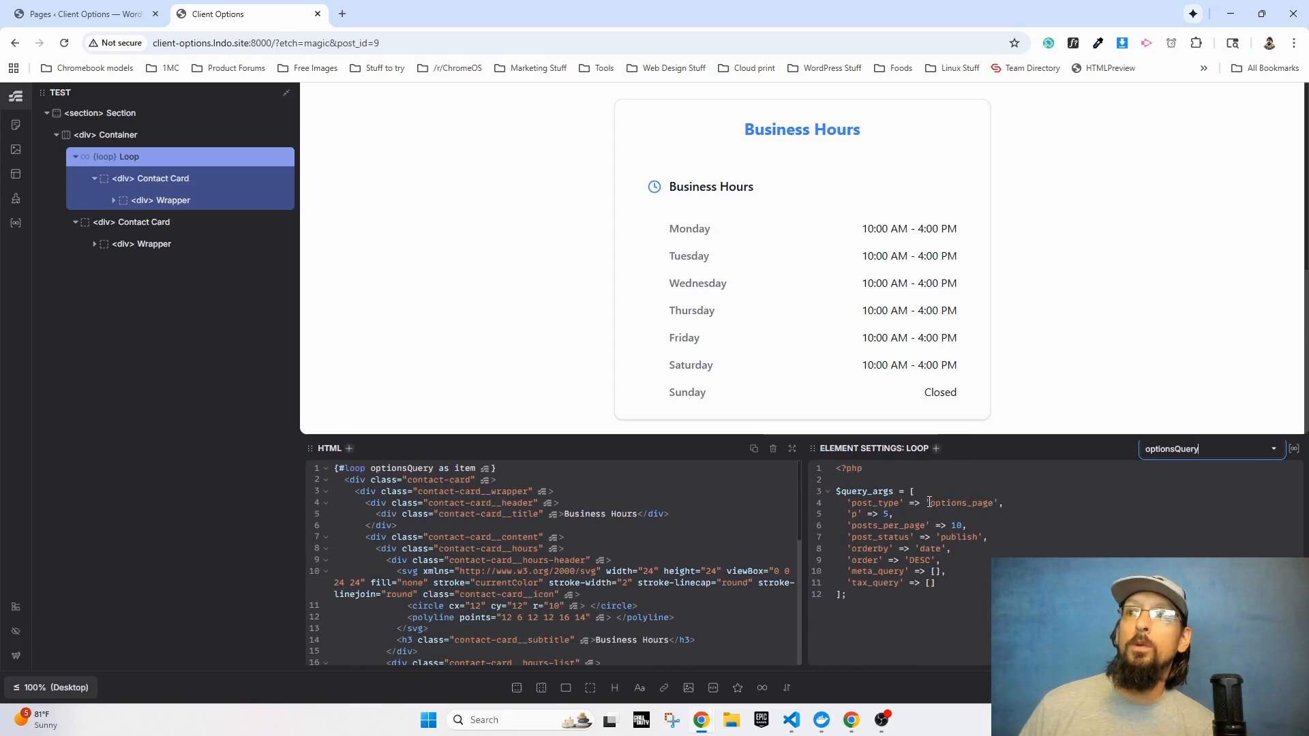
left_click_drag(930, 503, 992, 505)
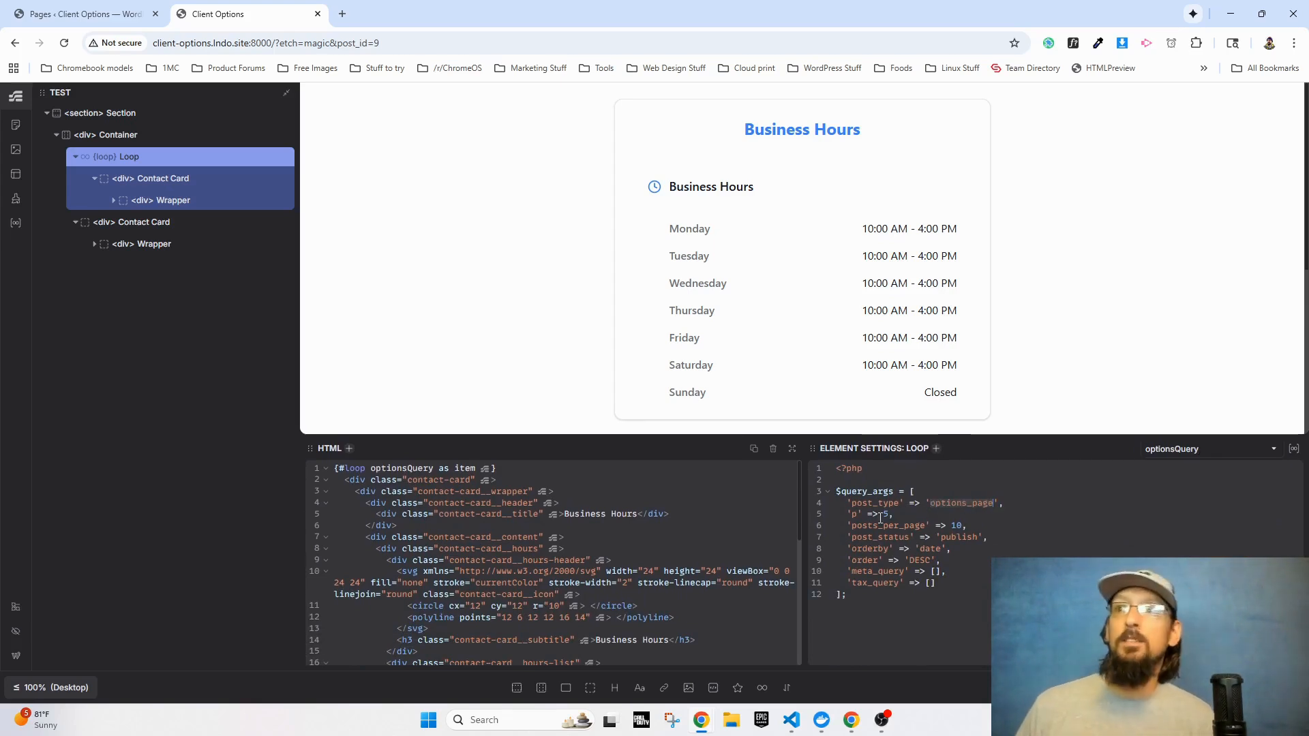
left_click_drag(879, 514, 884, 513)
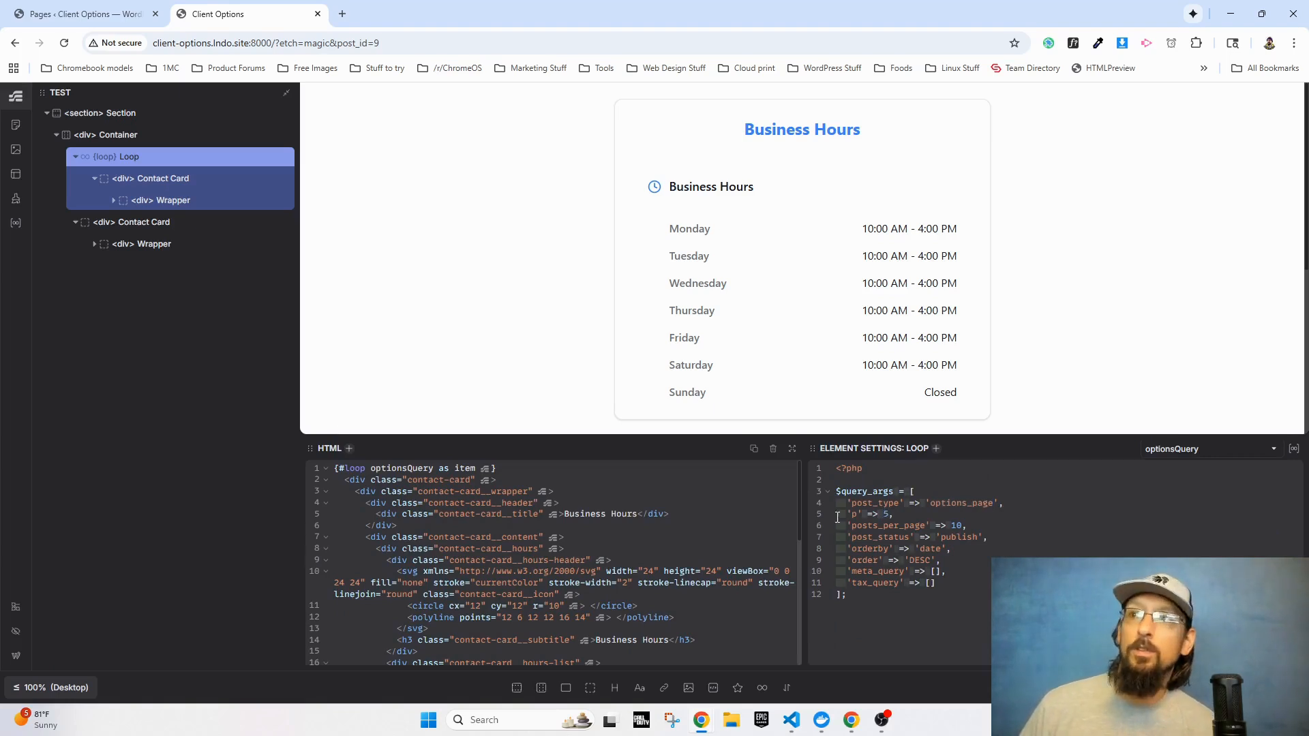
- Remove the posts_per_page, orderby, order, meta_query and tax_query arguments from optionsQuery, leaving no blank line
left_click(921, 510)
left_click_drag(974, 523, 848, 526)
key("BackSpace")
key("BackSpace")
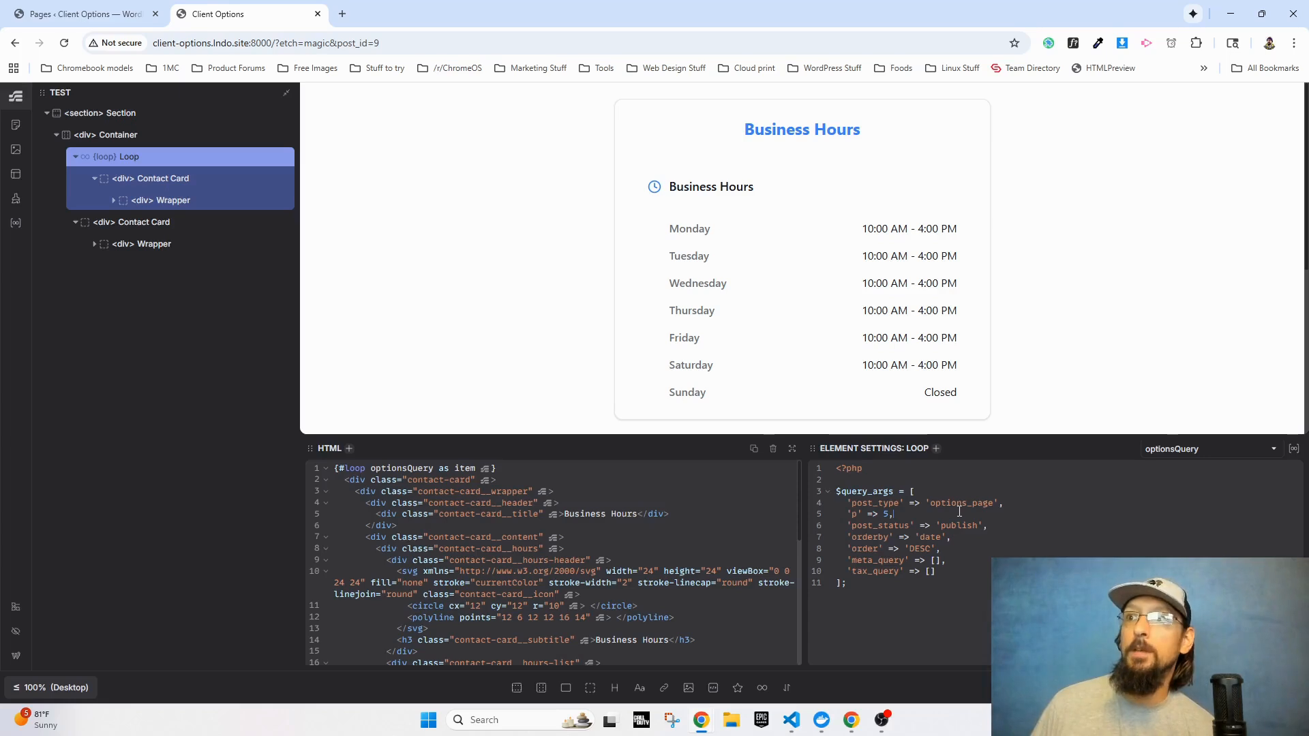
left_click_drag(845, 536, 949, 568)
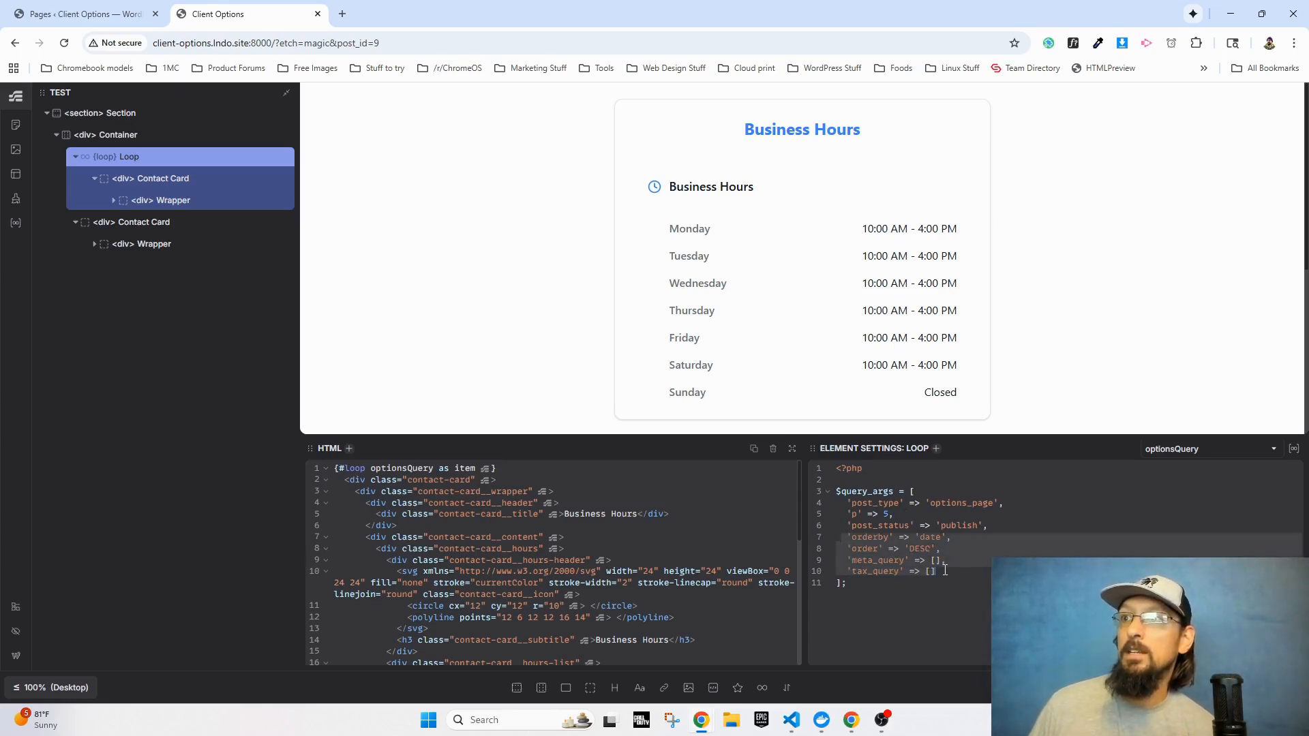
key("BackSpace")
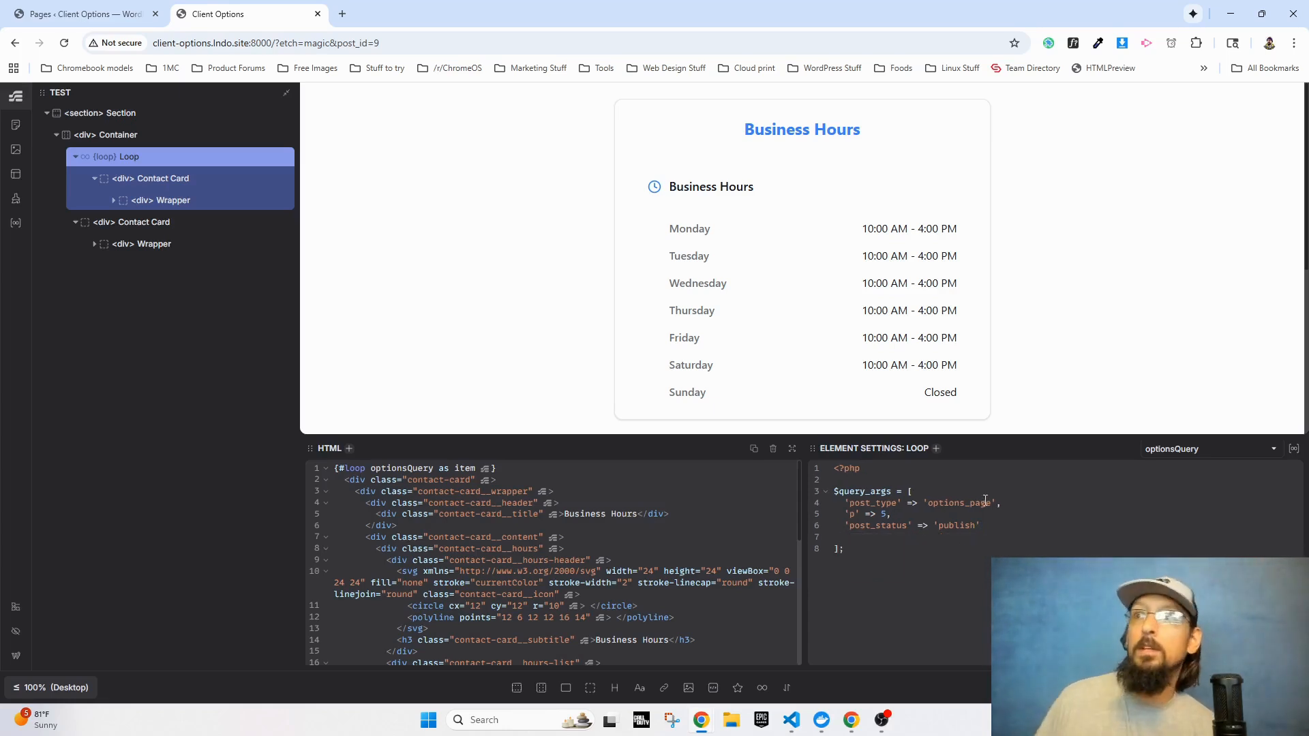
left_click(887, 539)
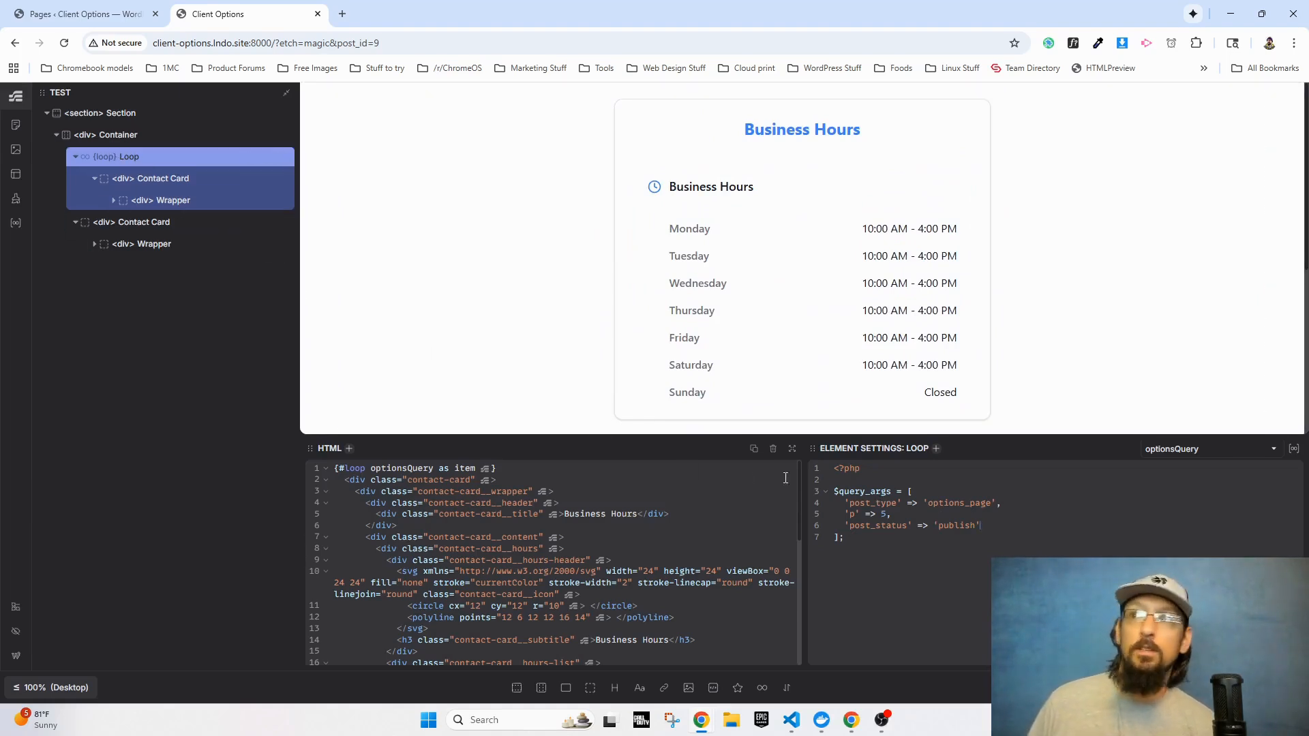
- Replace Monday's opening time in the Business Hours card with the dynamic reference {item.co_monday_open}
left_click_drag(895, 515, 843, 515)
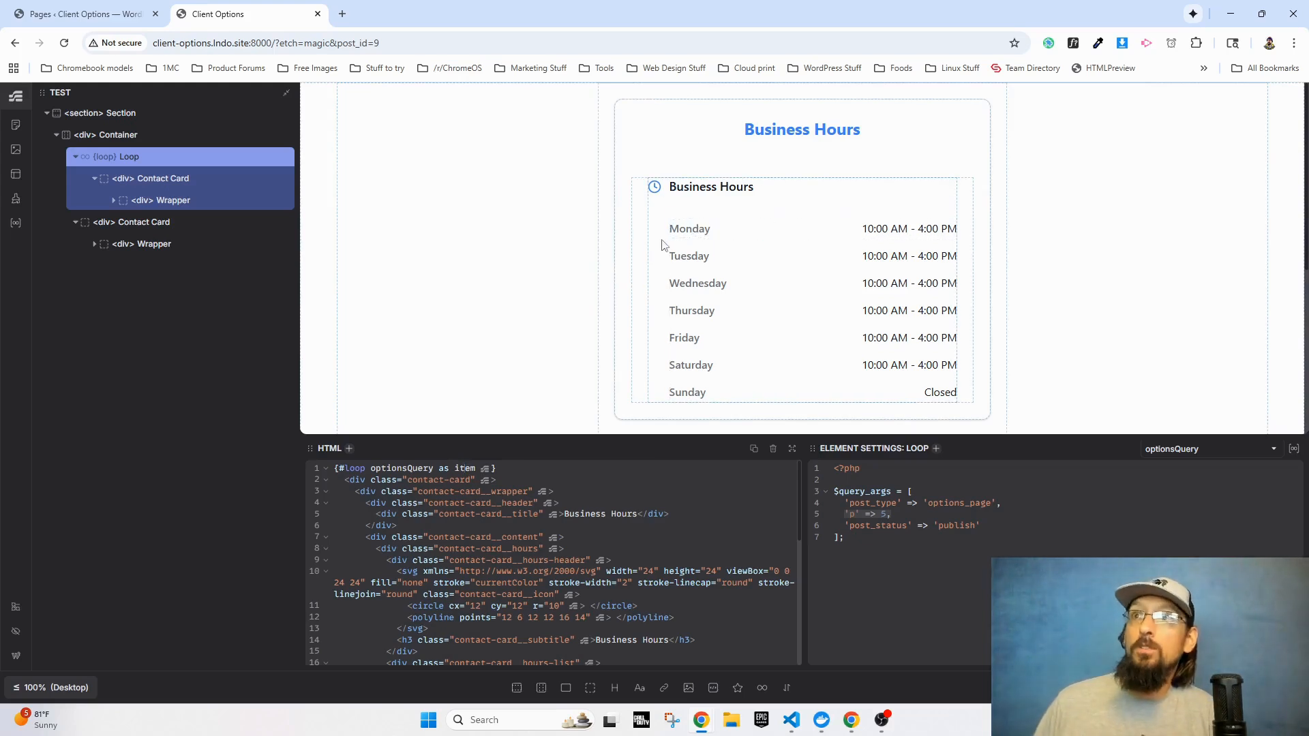
left_click(879, 231)
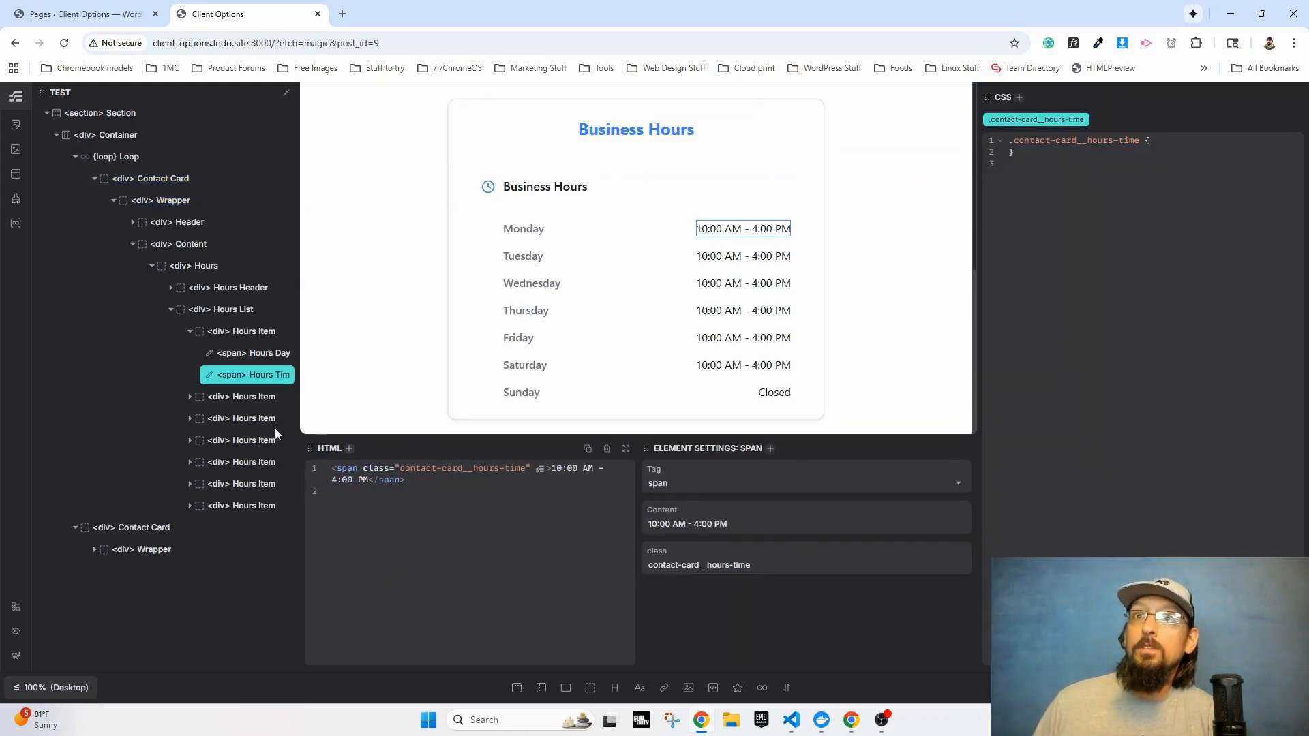
left_click_drag(551, 469, 592, 470)
key("BackSpace")
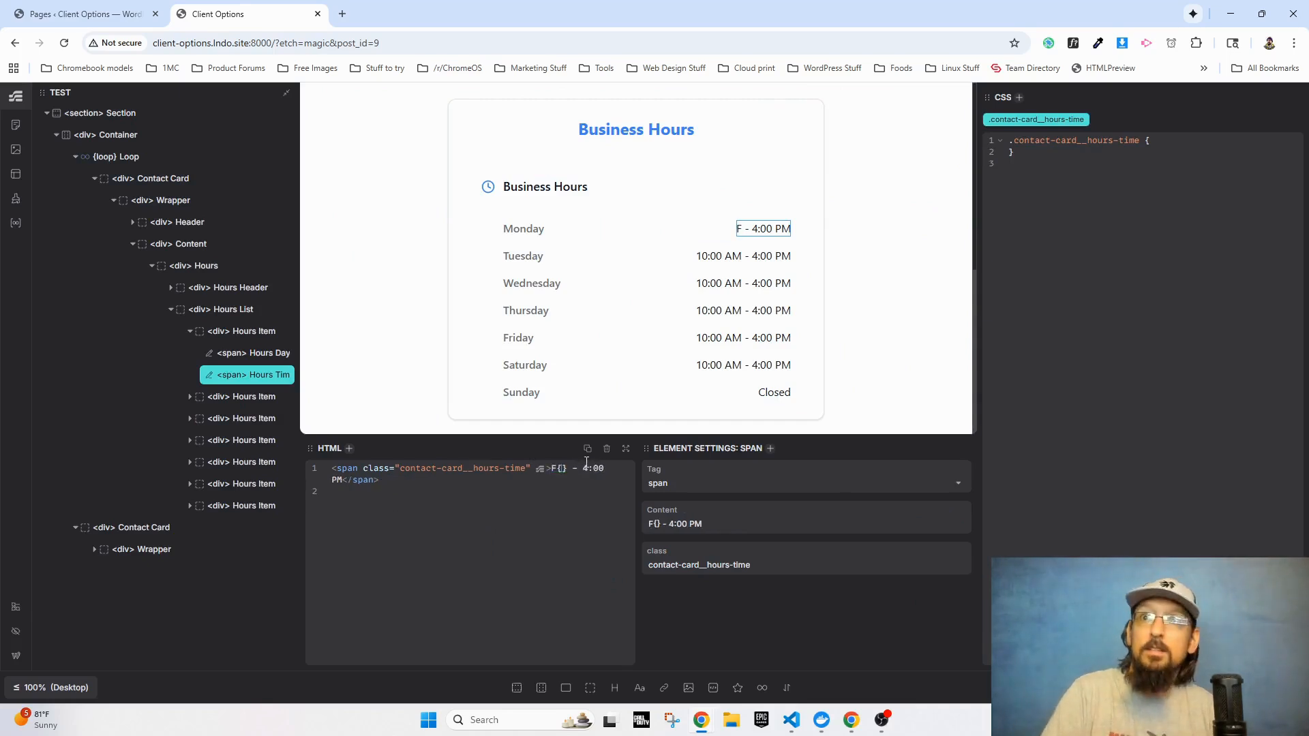
type("{item.")
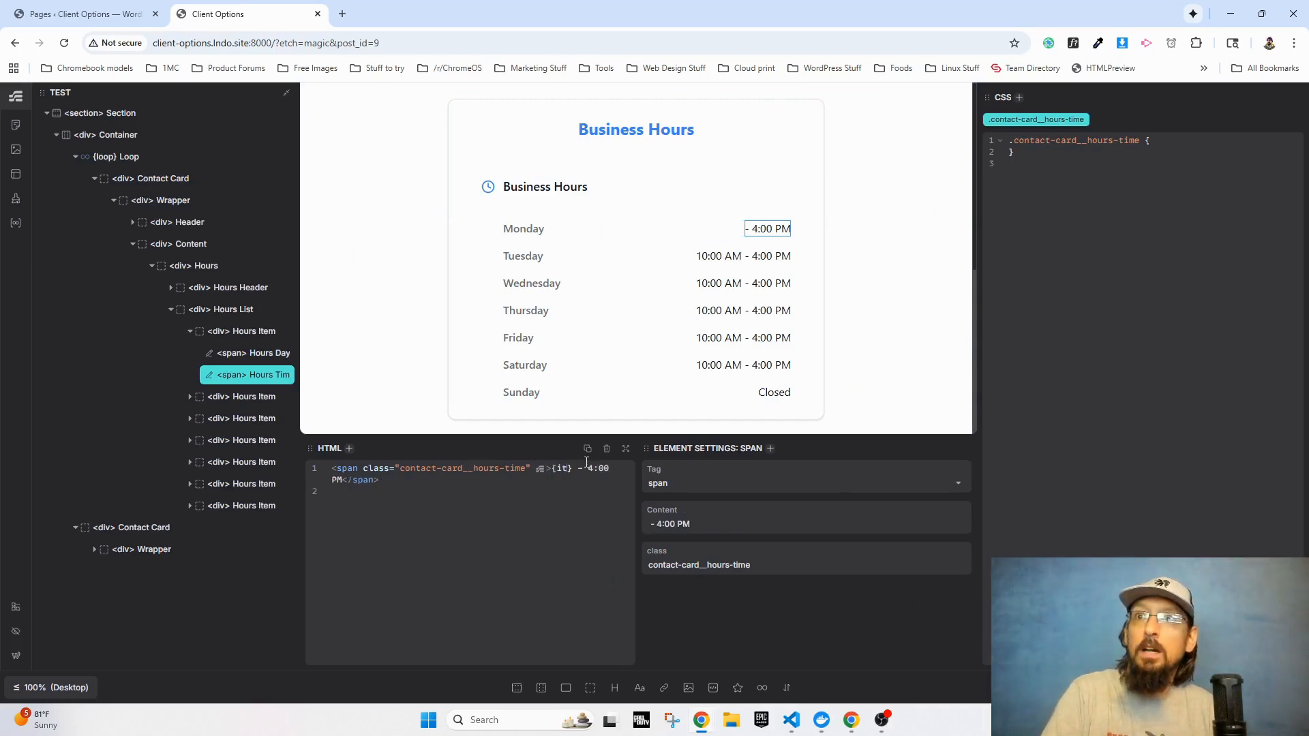
type("co")
type("_monday")
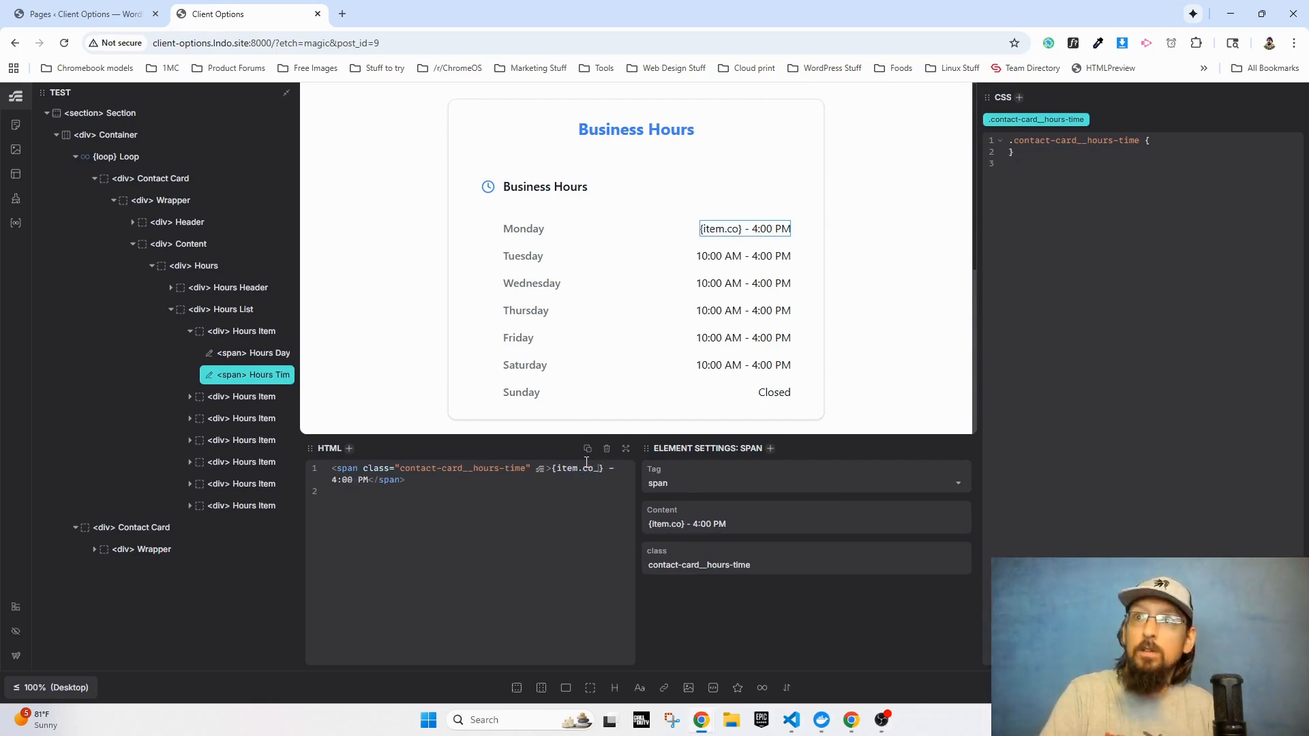
type("_open")
left_click(630, 401)
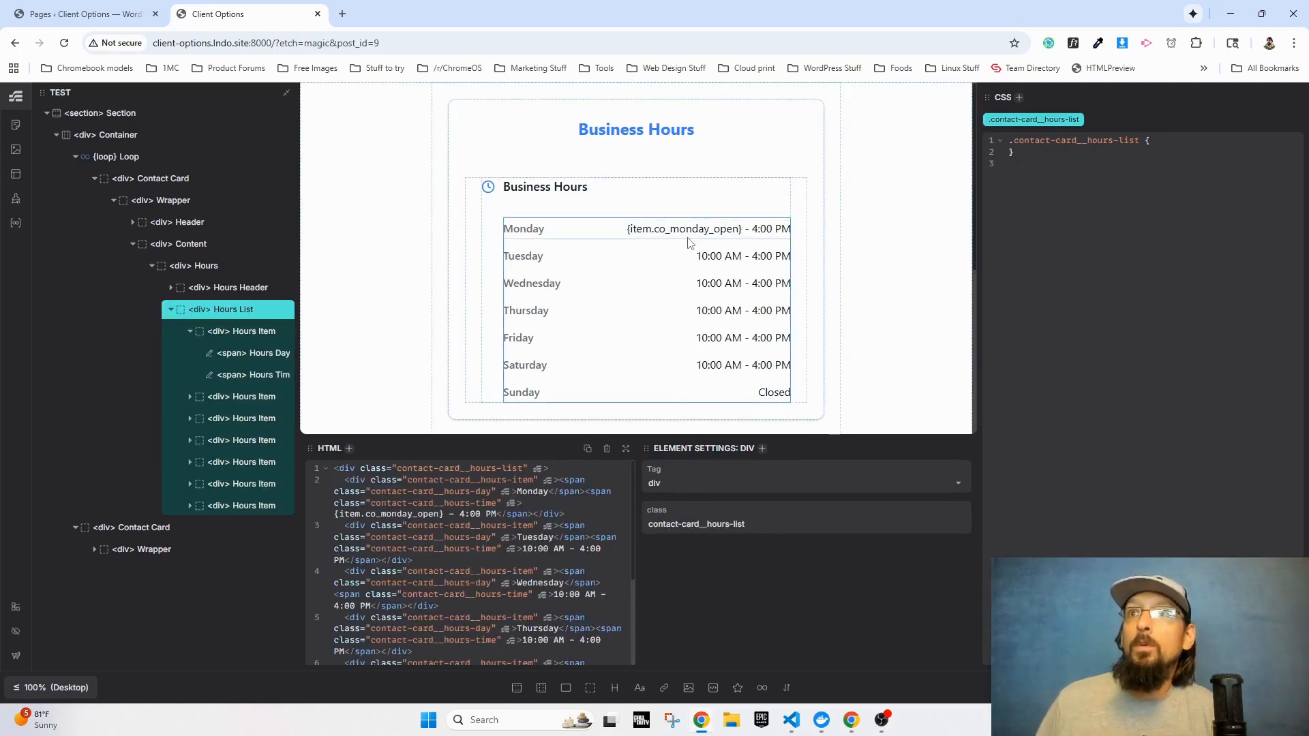
- Insert meta. into Monday's opening-time reference so it reads {item.meta.co_monday_open}
left_click(709, 229)
left_click(363, 479)
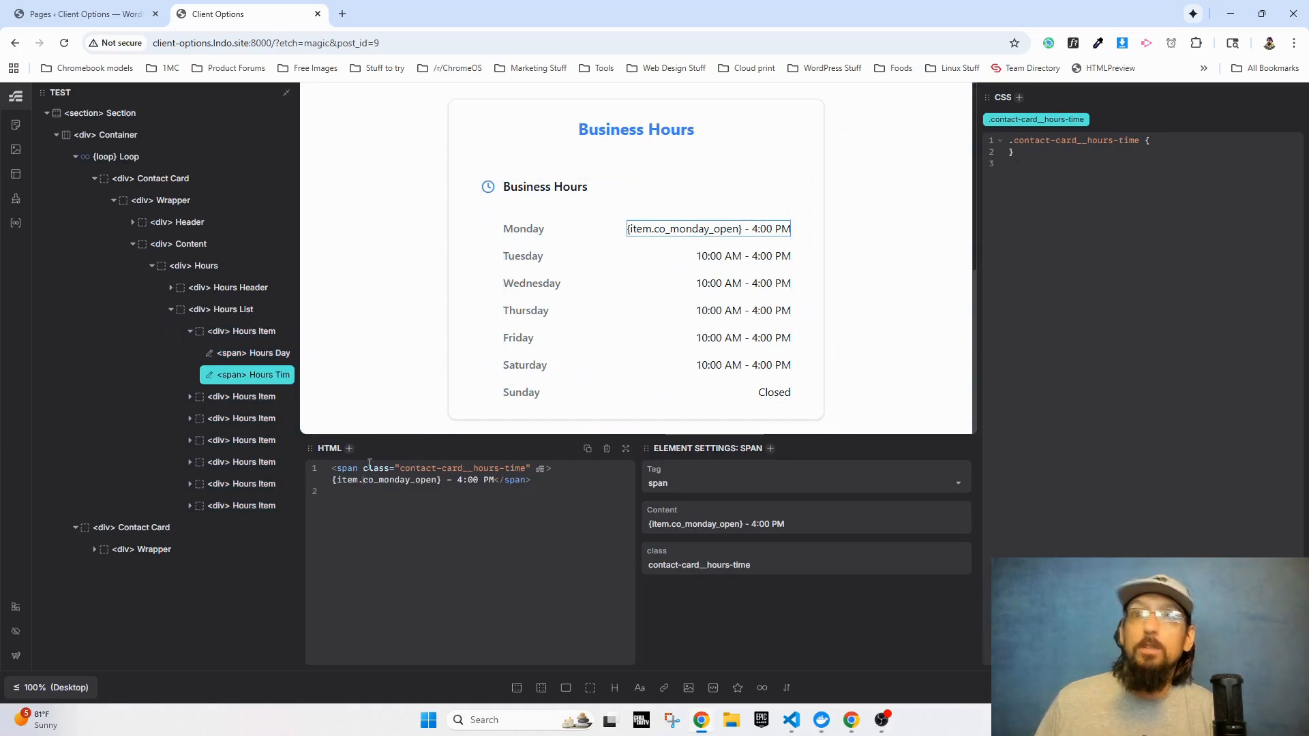
type("meta.")
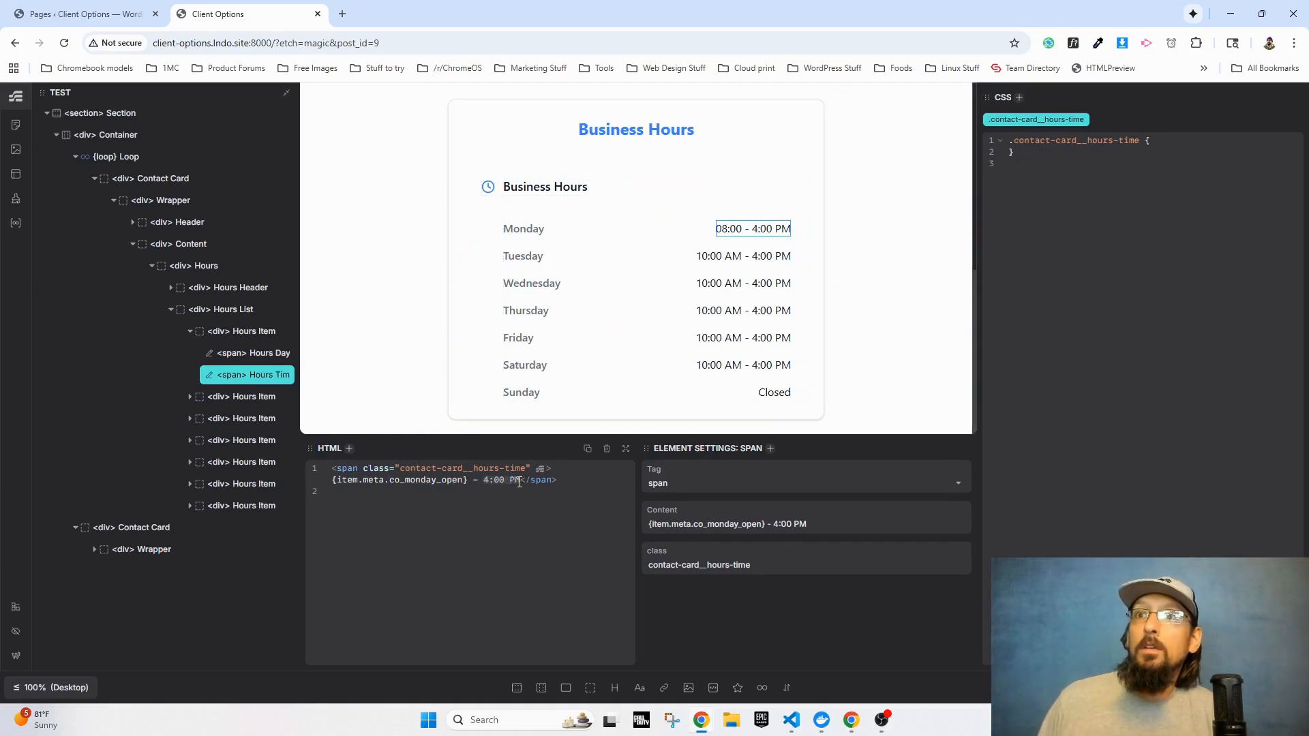
- Replace Monday's closing time of 4:00 PM with the dynamic reference {item.meta.co_monday_closed}
type("{item.meta.co")
type("_monday_clos")
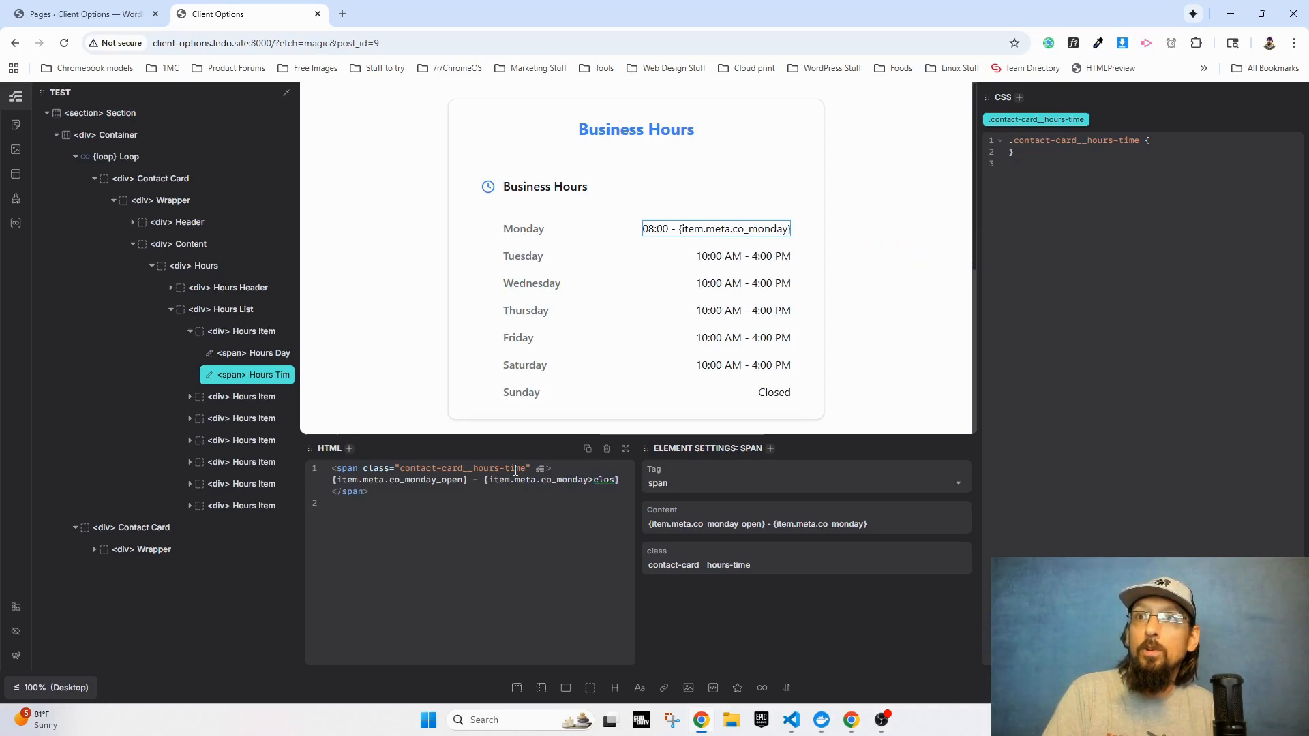
key("BackSpace")
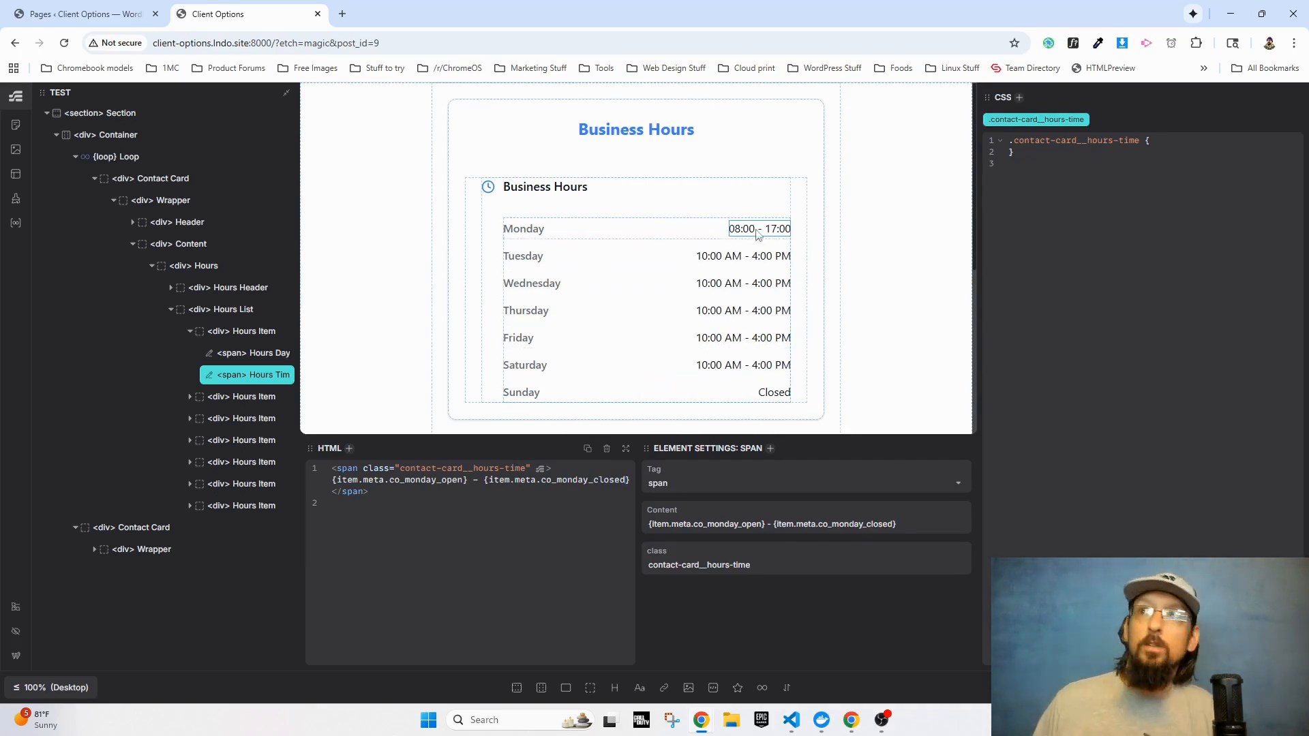
double_click(781, 230)
left_click(651, 325)
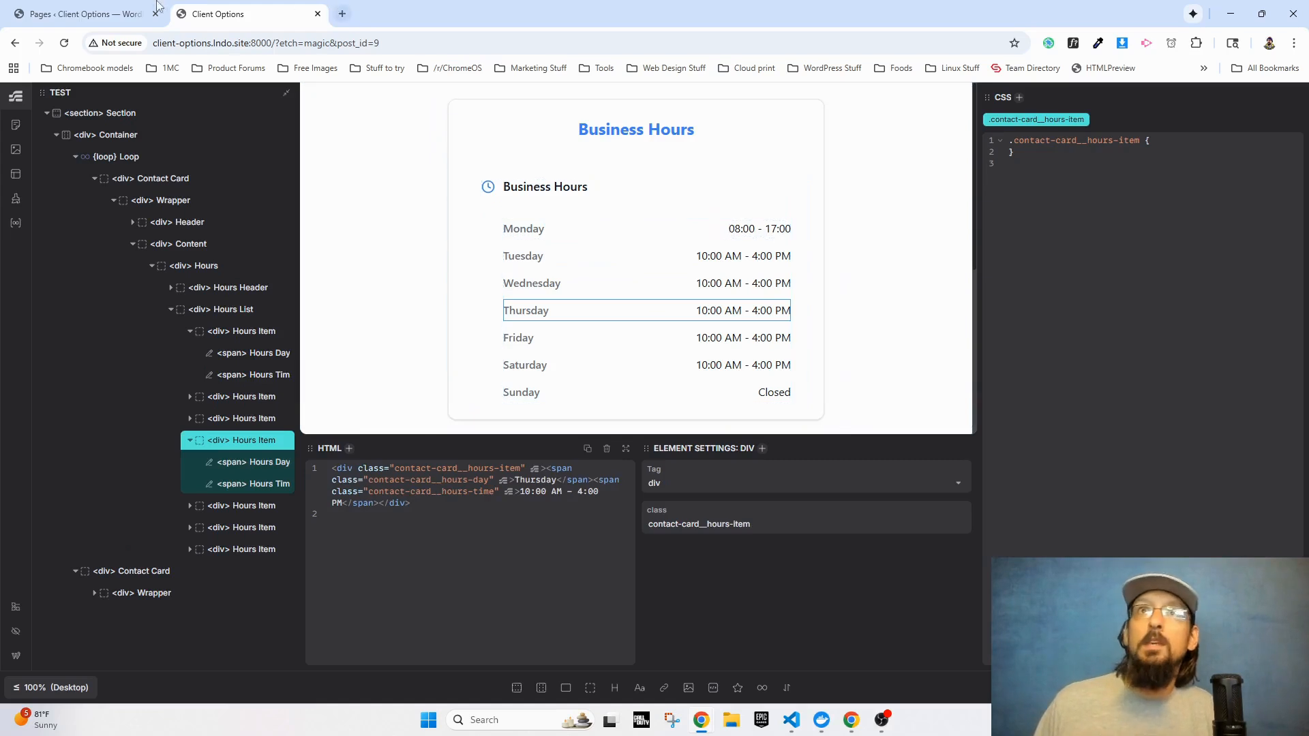
- Check Monday's hours on the Client Options settings page in the WordPress admin and return to the Etch editor
left_click(97, 10)
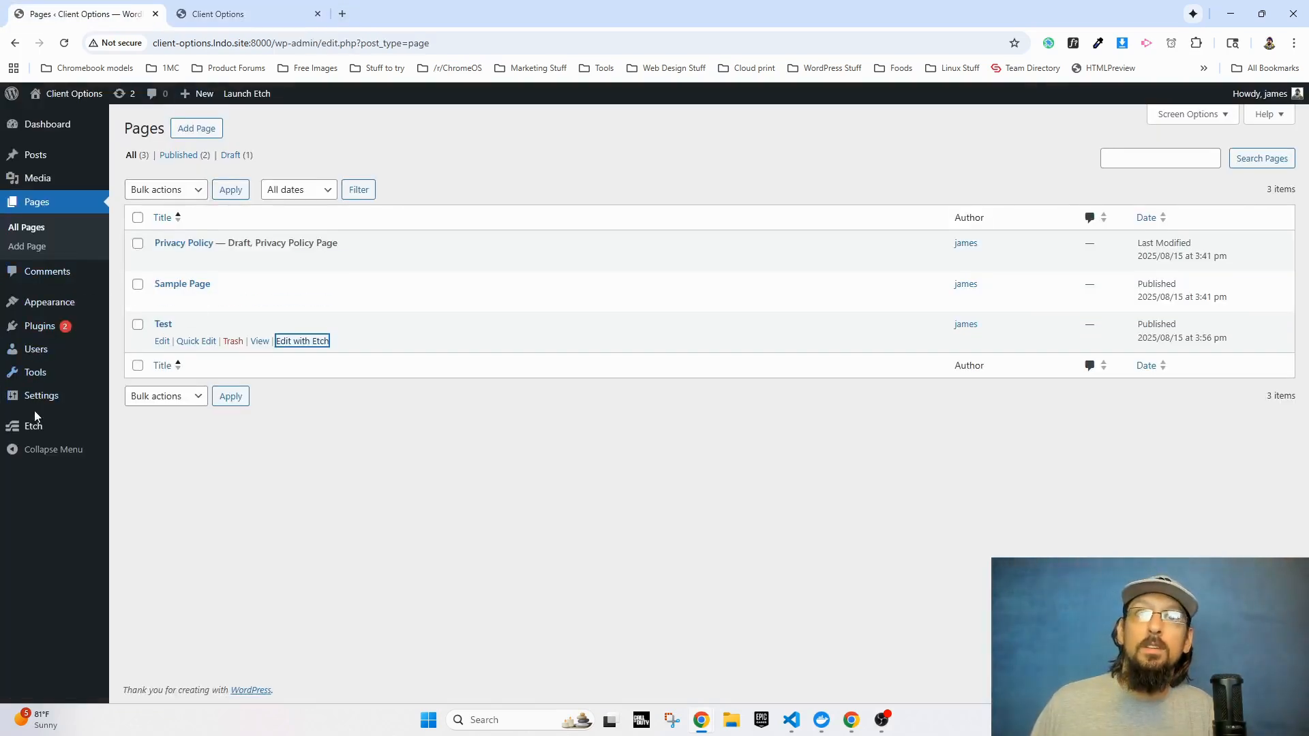
mouse_move(41, 396)
left_click(164, 531)
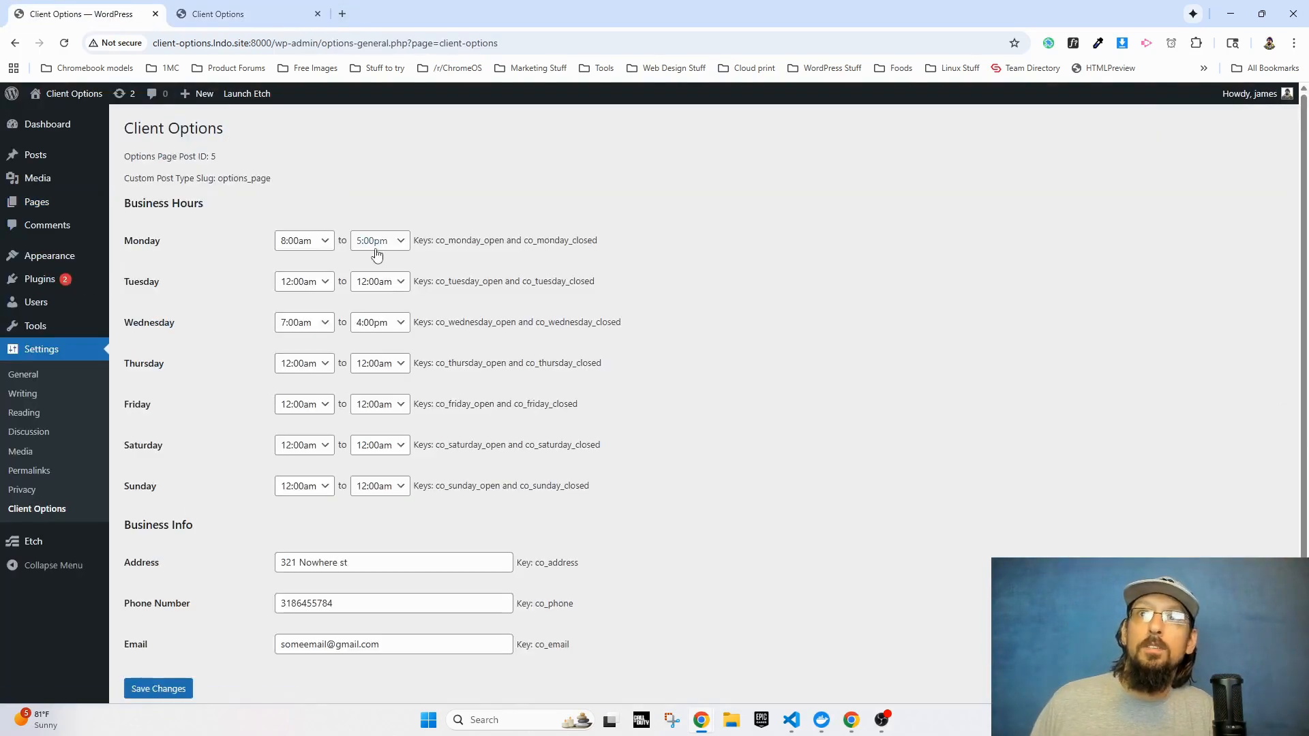
left_click(225, 13)
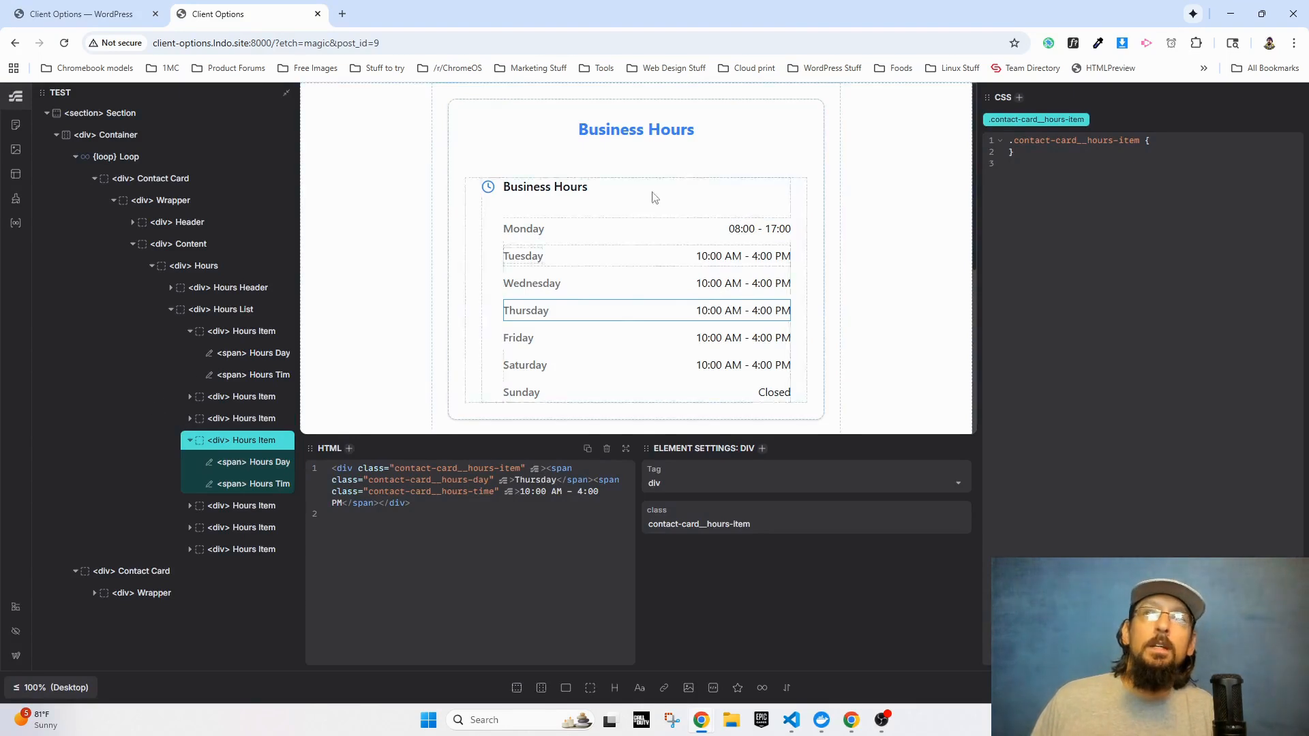
- Add the suffix am after Monday's opening-time reference and pm after its closing-time reference
left_click(740, 227)
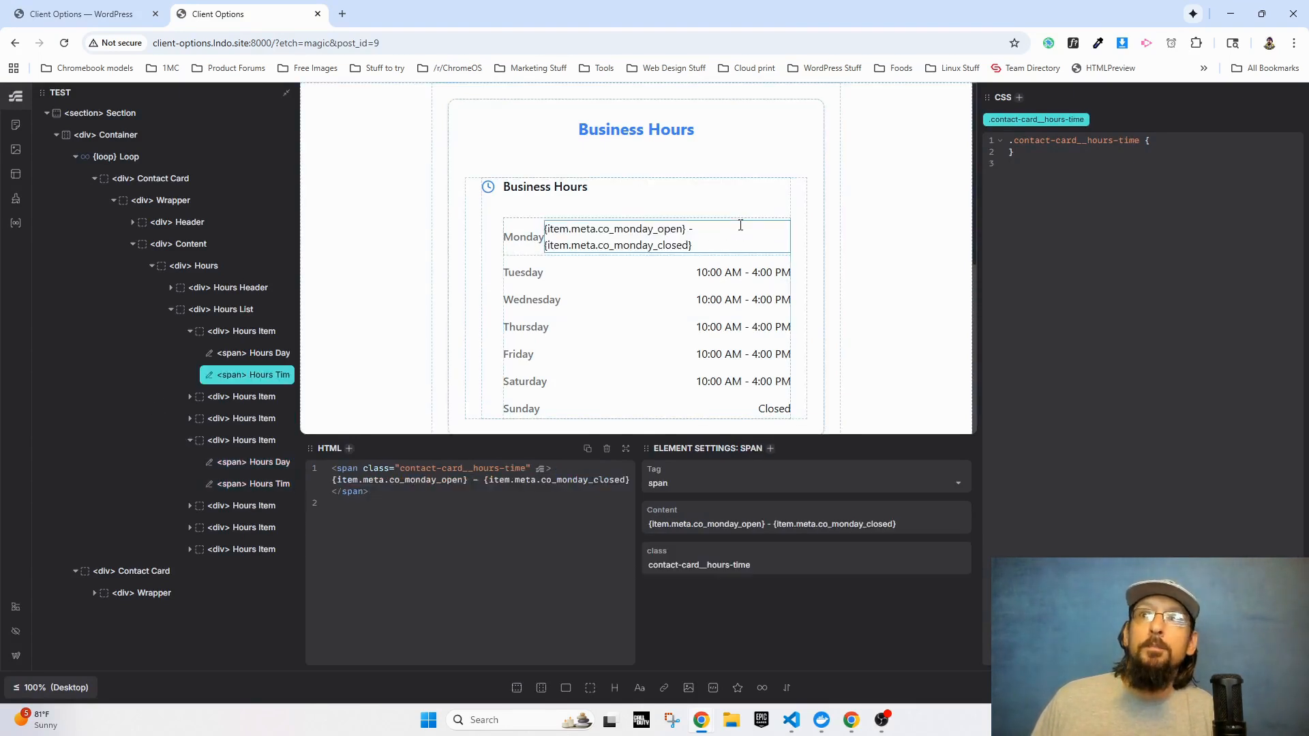
left_click(469, 480)
type("am")
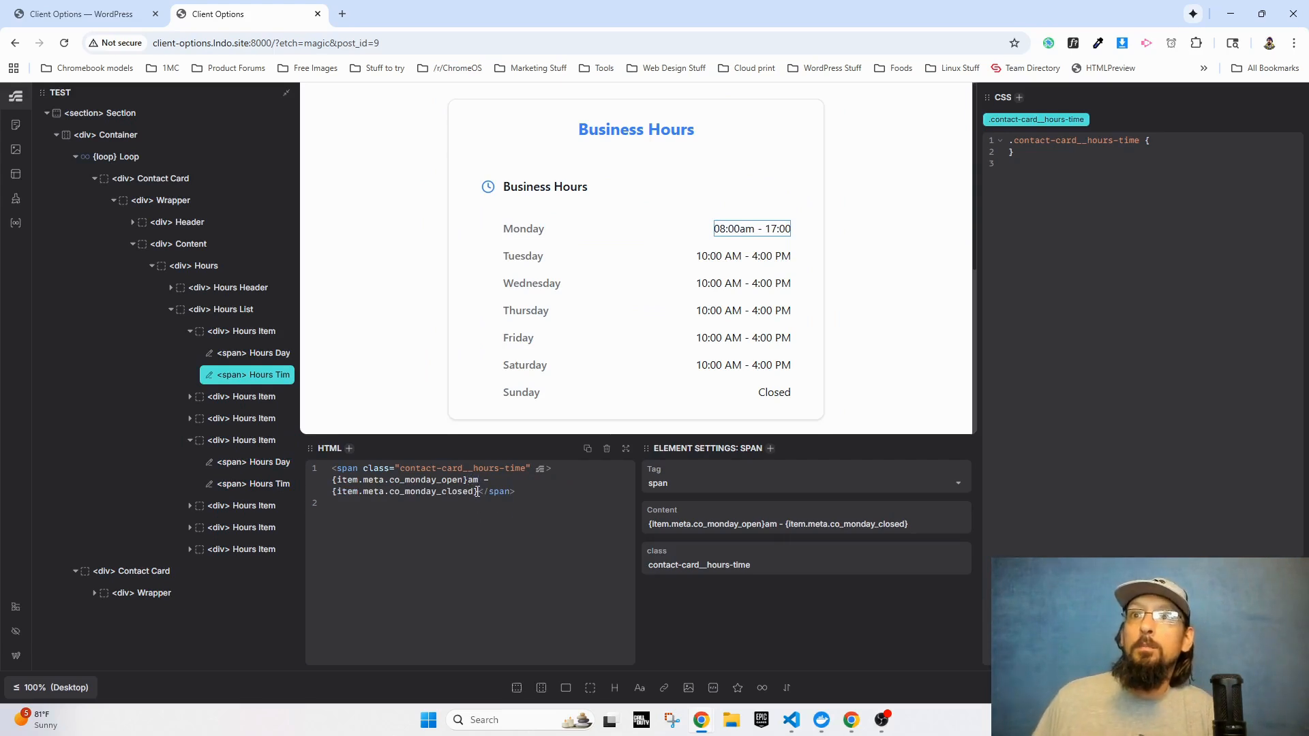
left_click(477, 491)
type("pm")
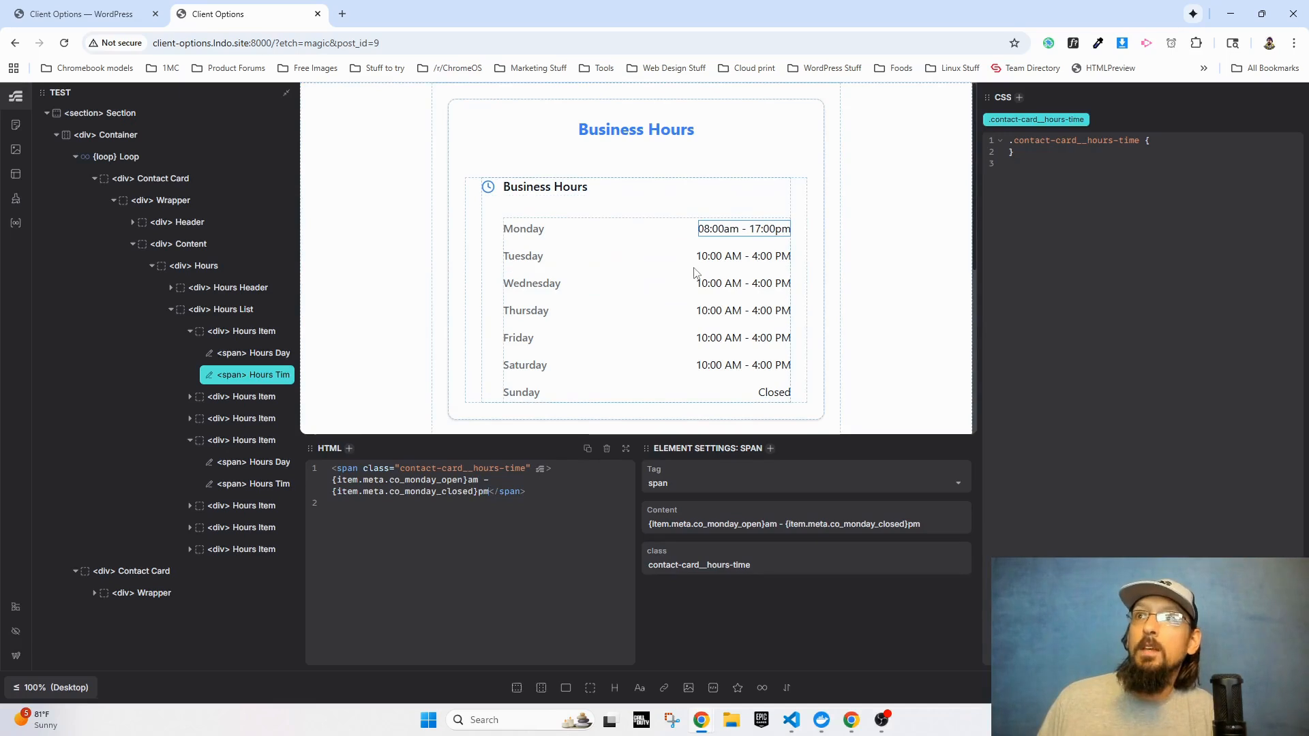
- Wrap the Contact Information contact card in a loop and set the loop's query to optionsQuery
scroll(693, 236, "down", 1)
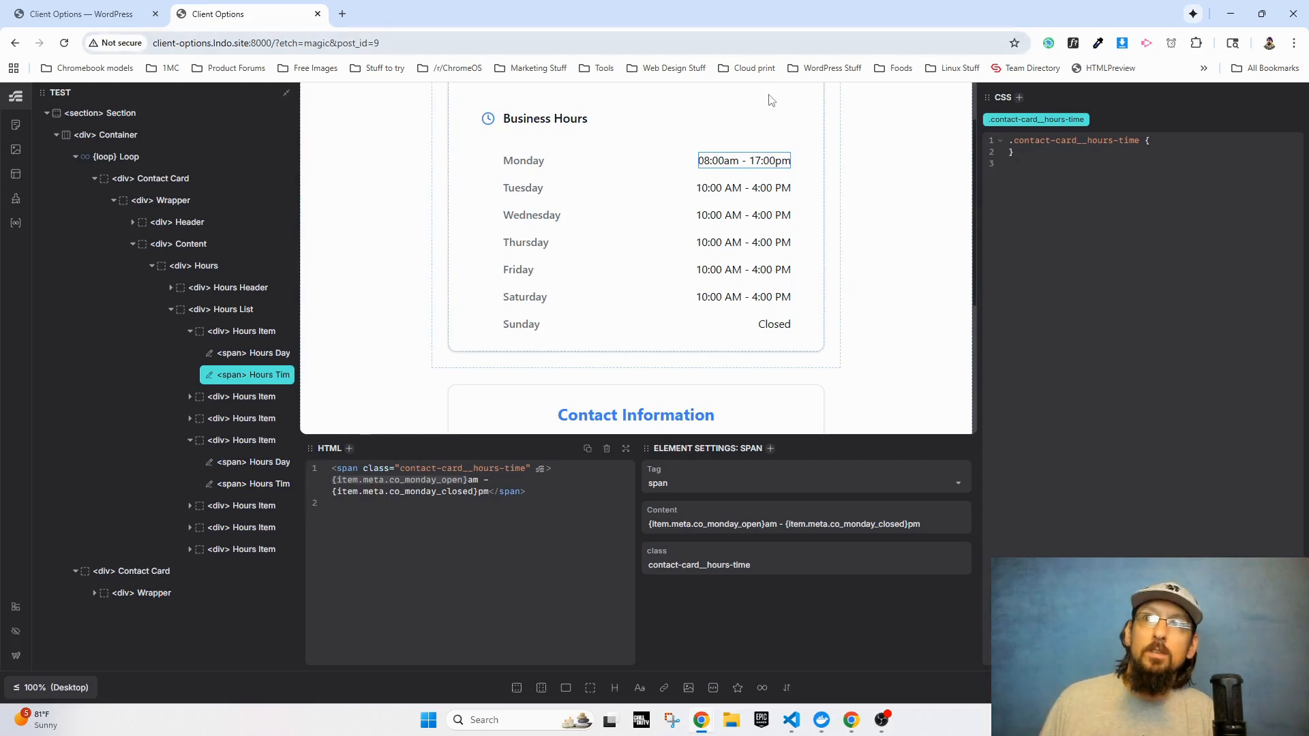
scroll(578, 357, "down", 4)
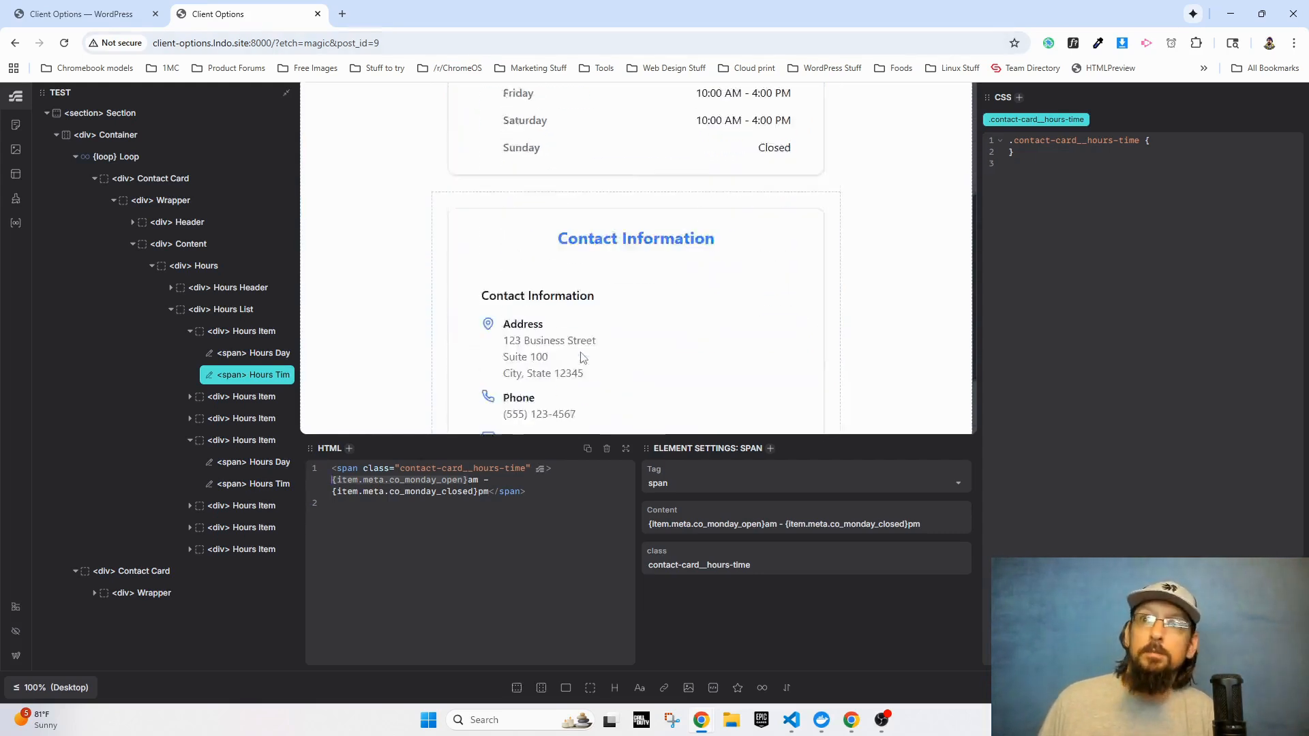
left_click(546, 174)
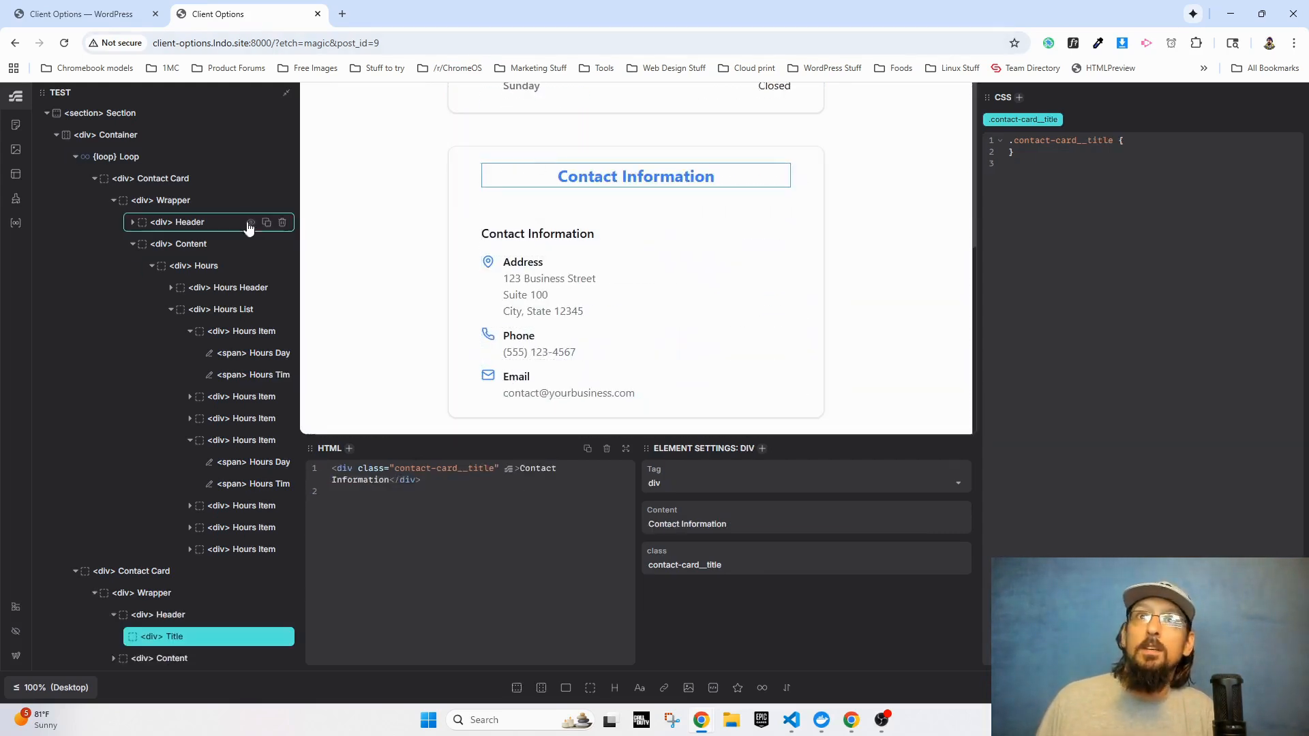
left_click(95, 178)
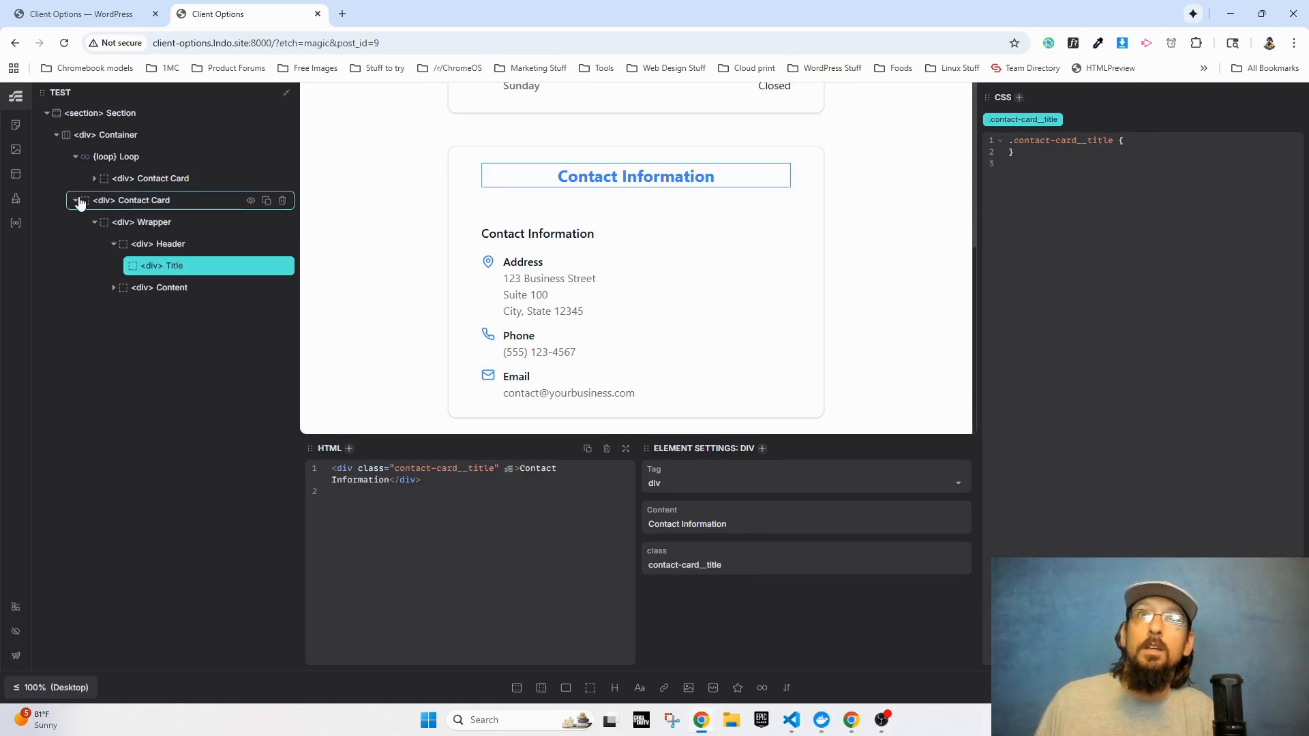
left_click(124, 205)
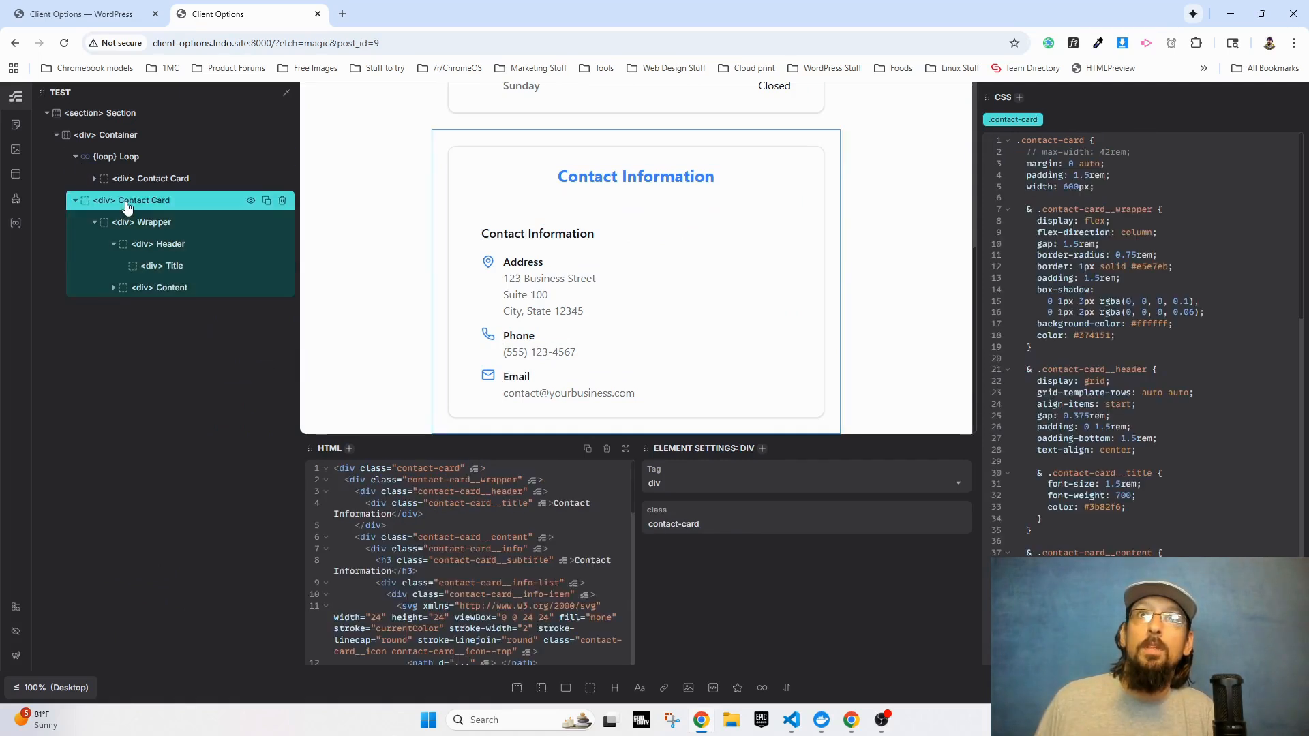
right_click(127, 205)
left_click(169, 268)
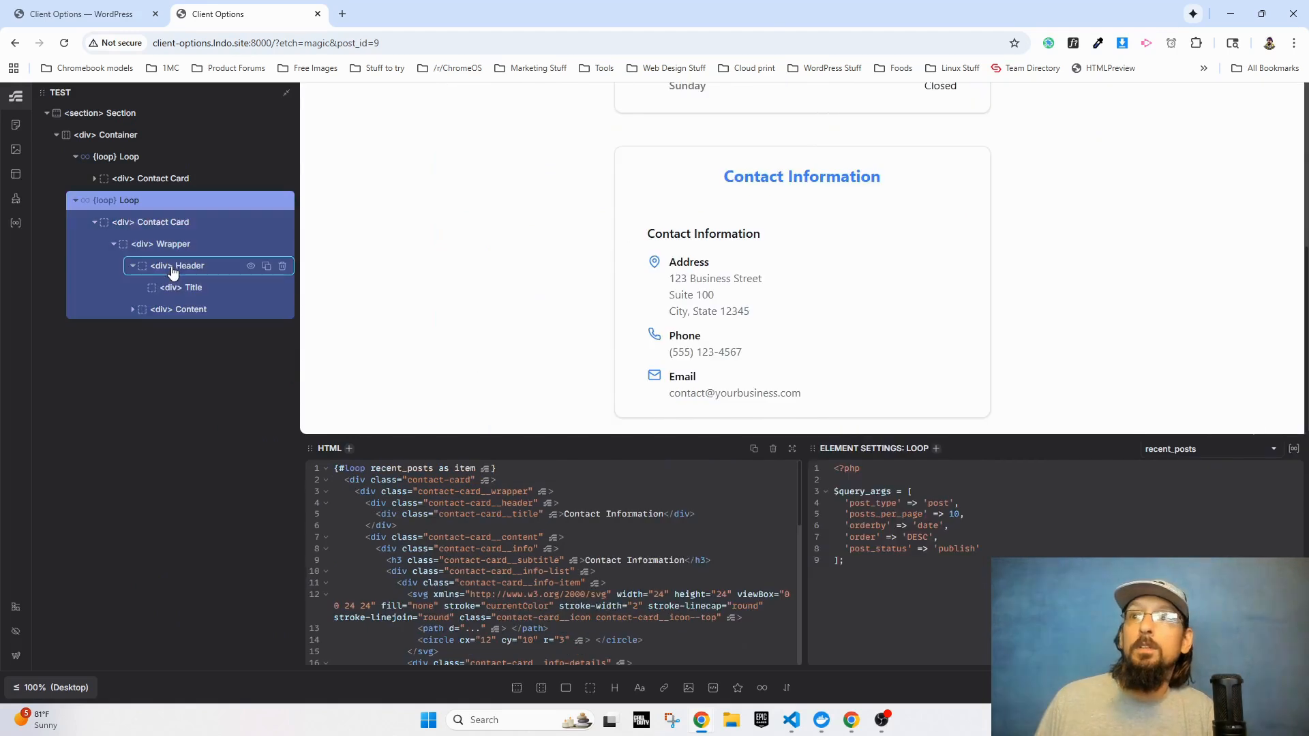
left_click(1230, 447)
left_click(1168, 566)
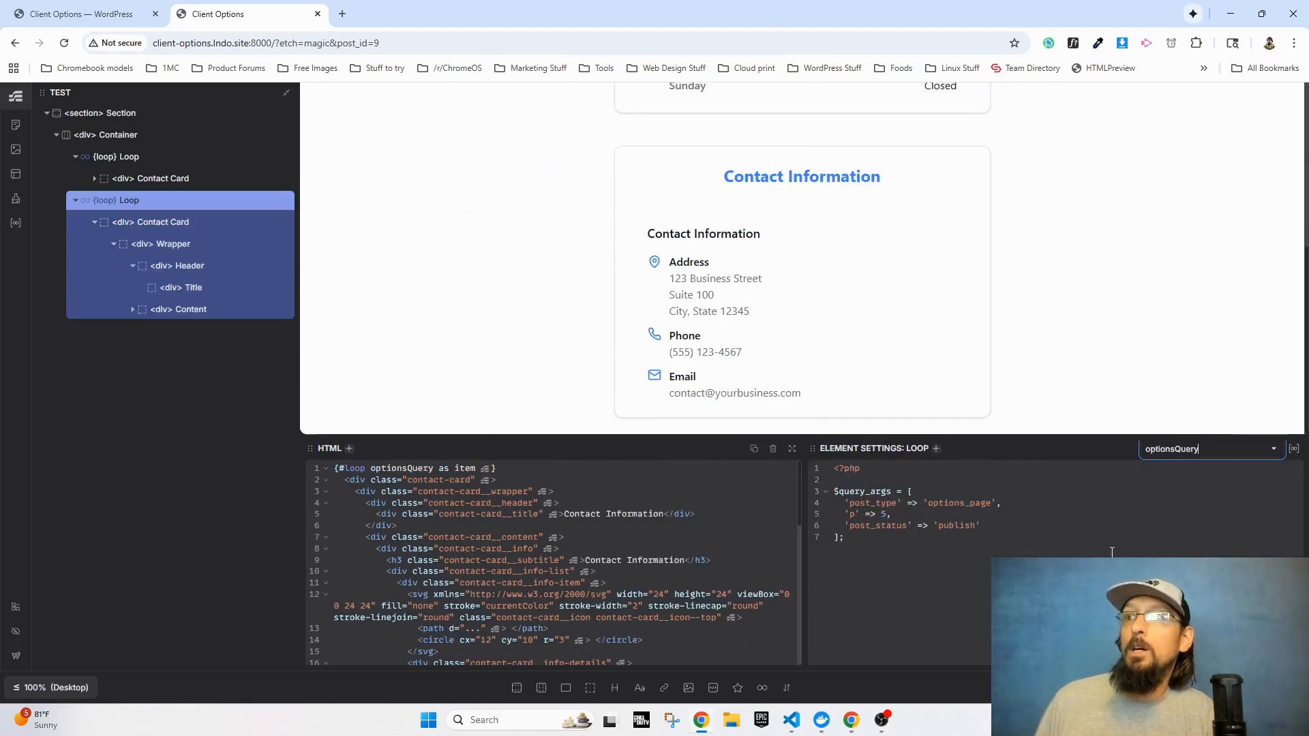
- Replace the three-line placeholder address in the Contact Information card with {item.meta.co_address}
left_click(696, 286)
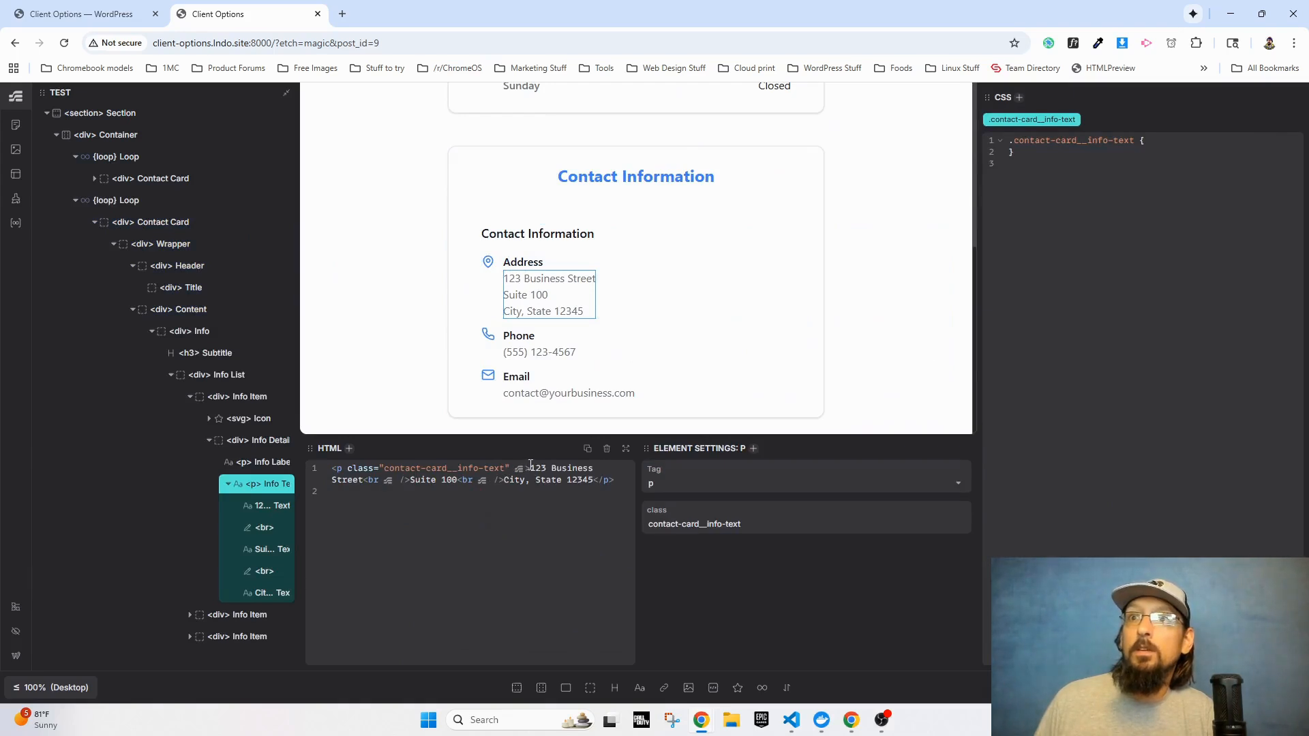
left_click(597, 481)
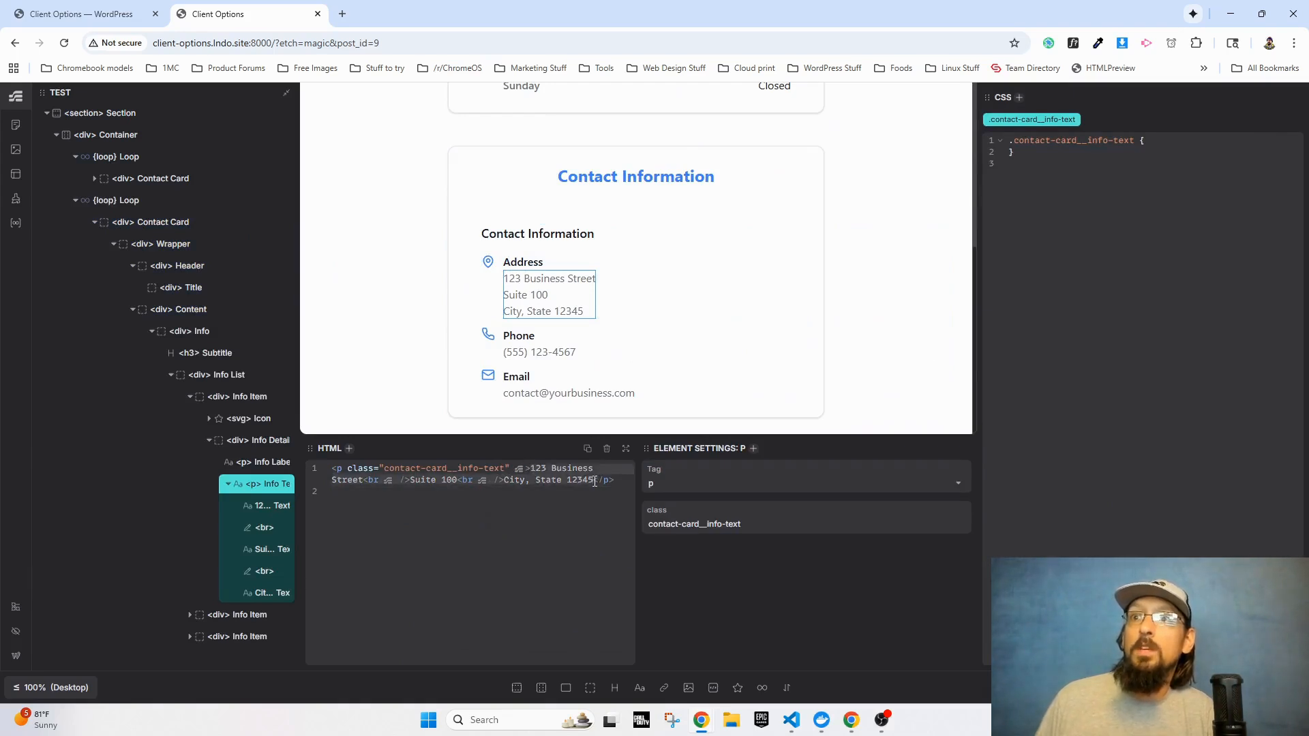
type("{")
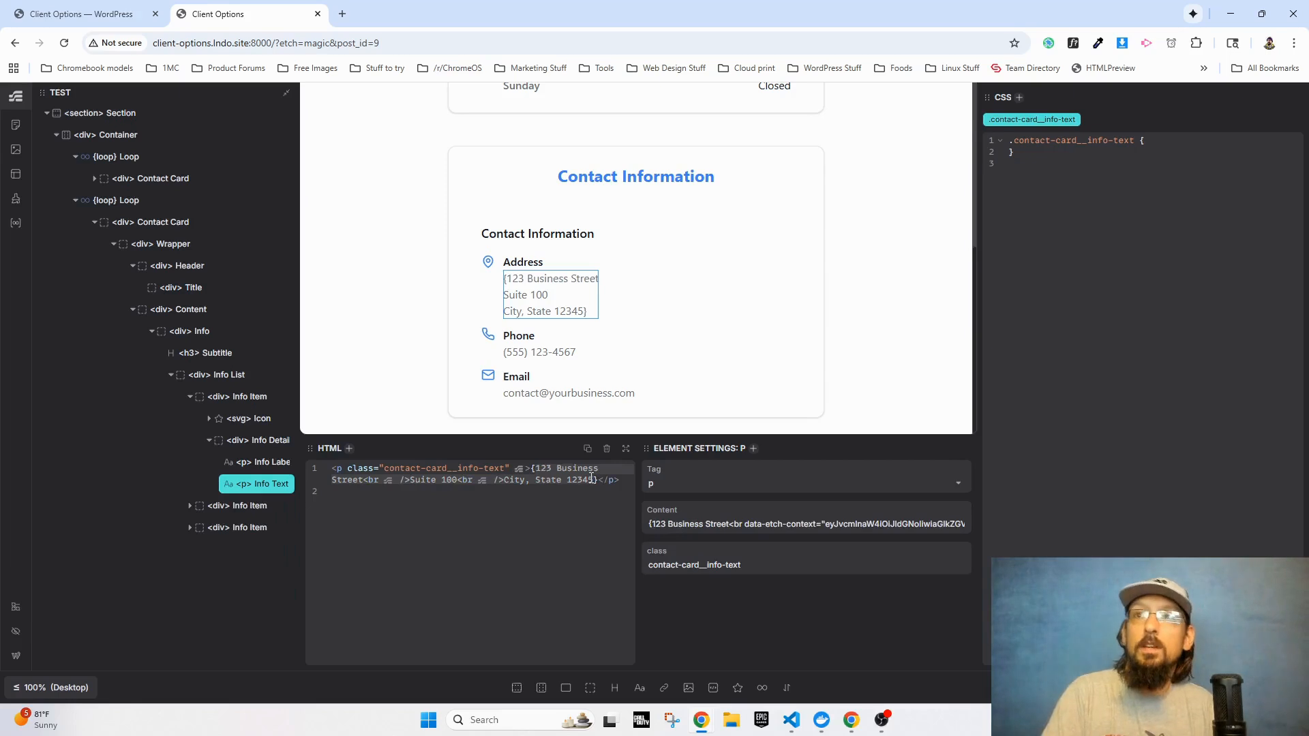
type("item.meta.c")
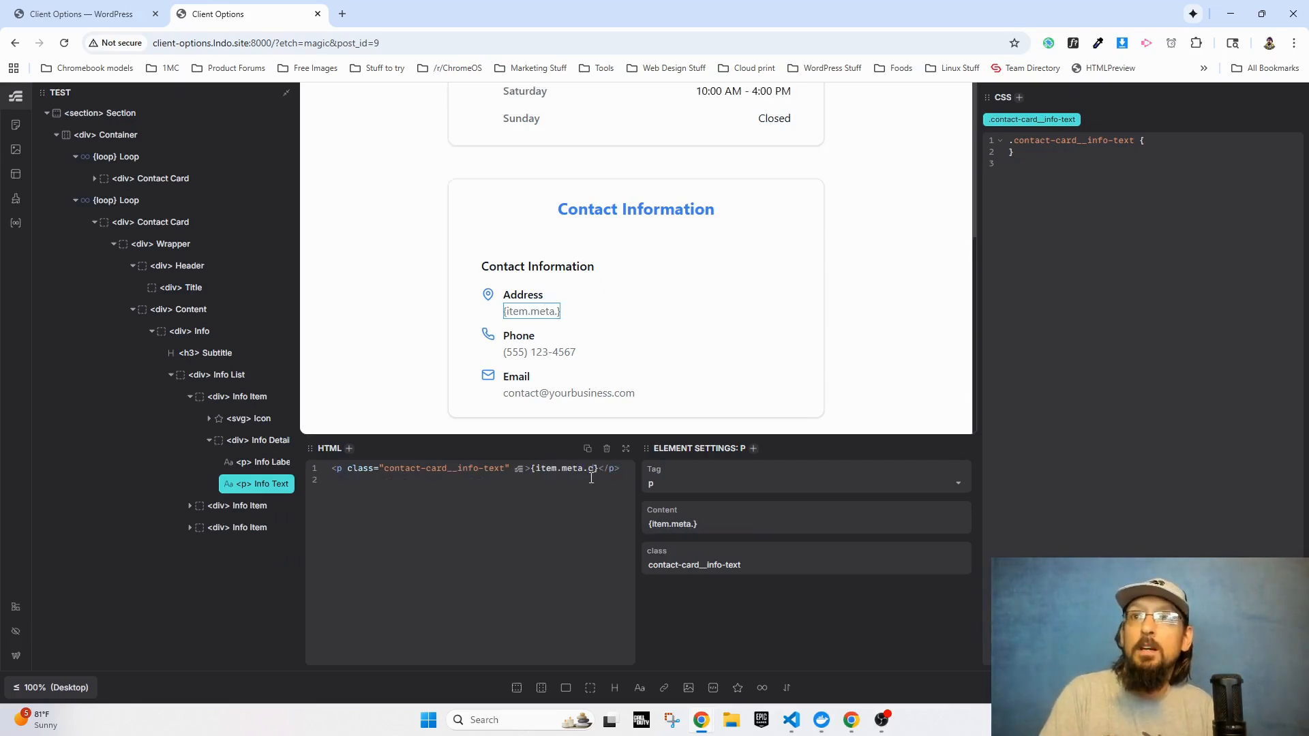
type("o_address")
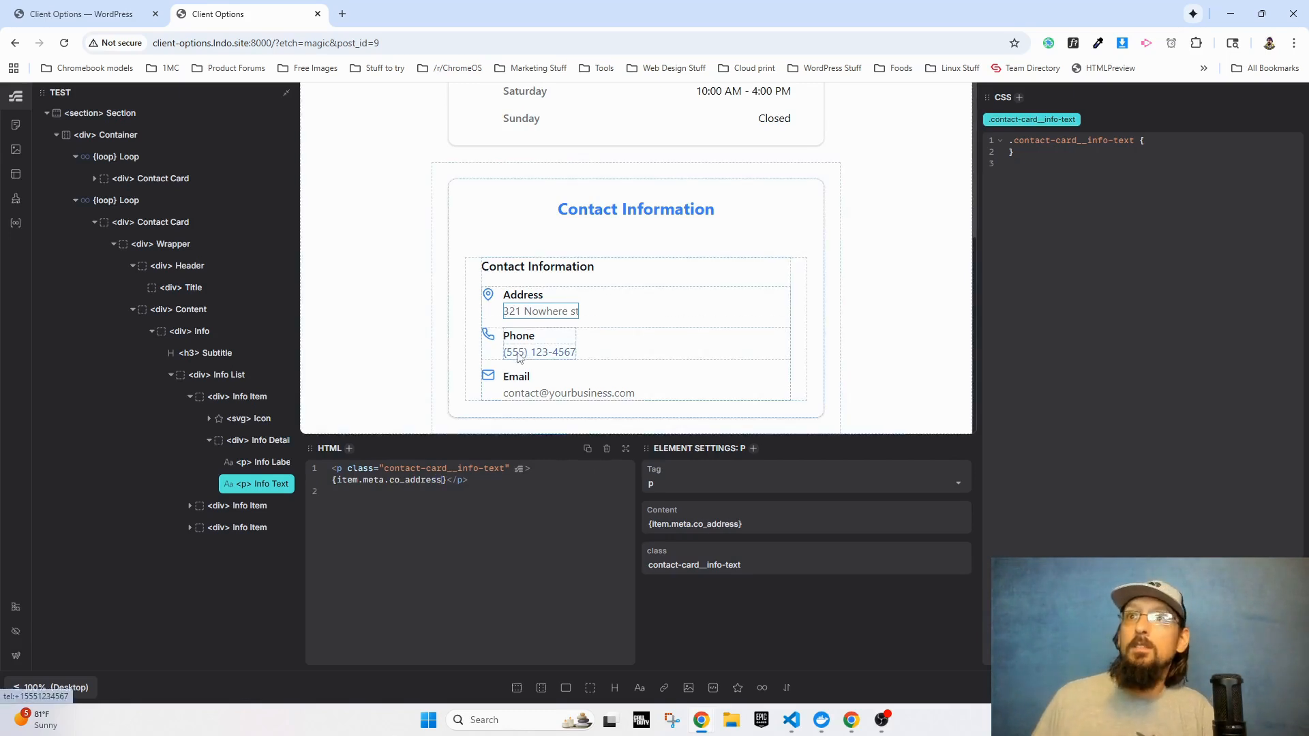
- Replace the displayed text of the Phone link with {item.meta.co_phone}, keeping its href
left_click(538, 352)
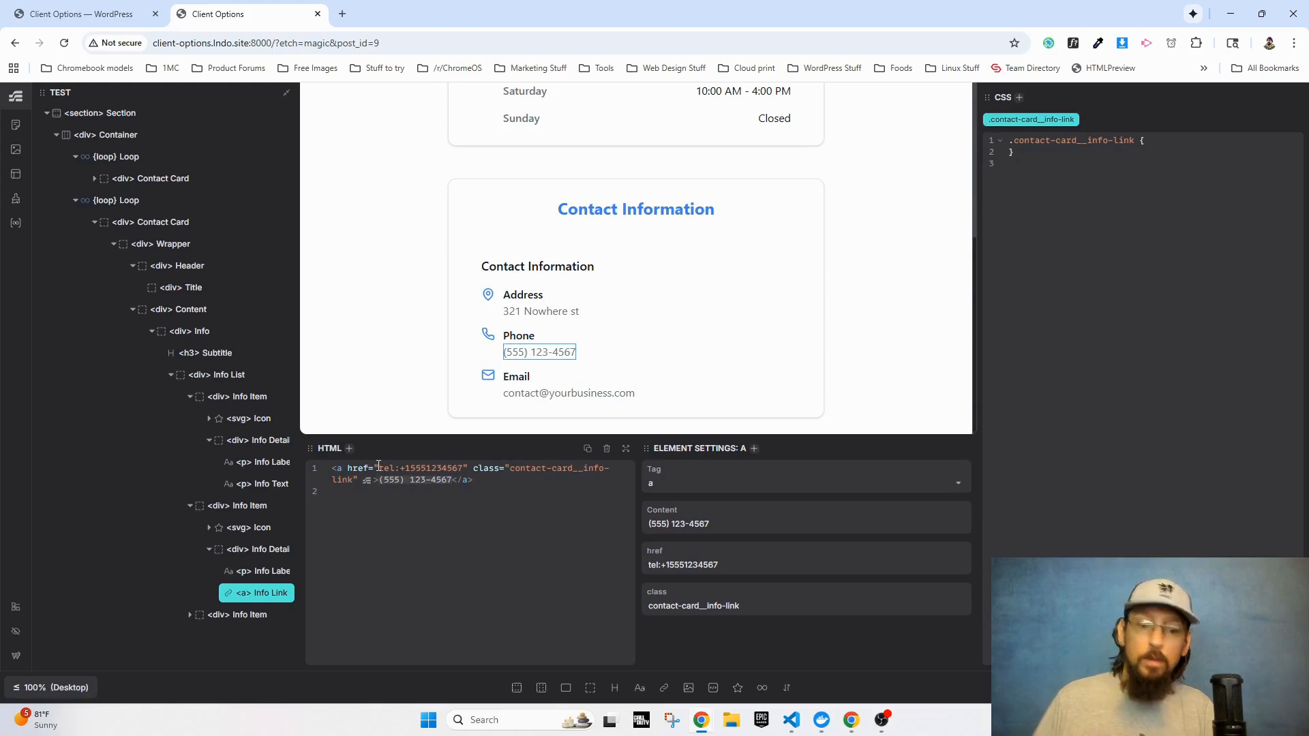
type("{item.meta.")
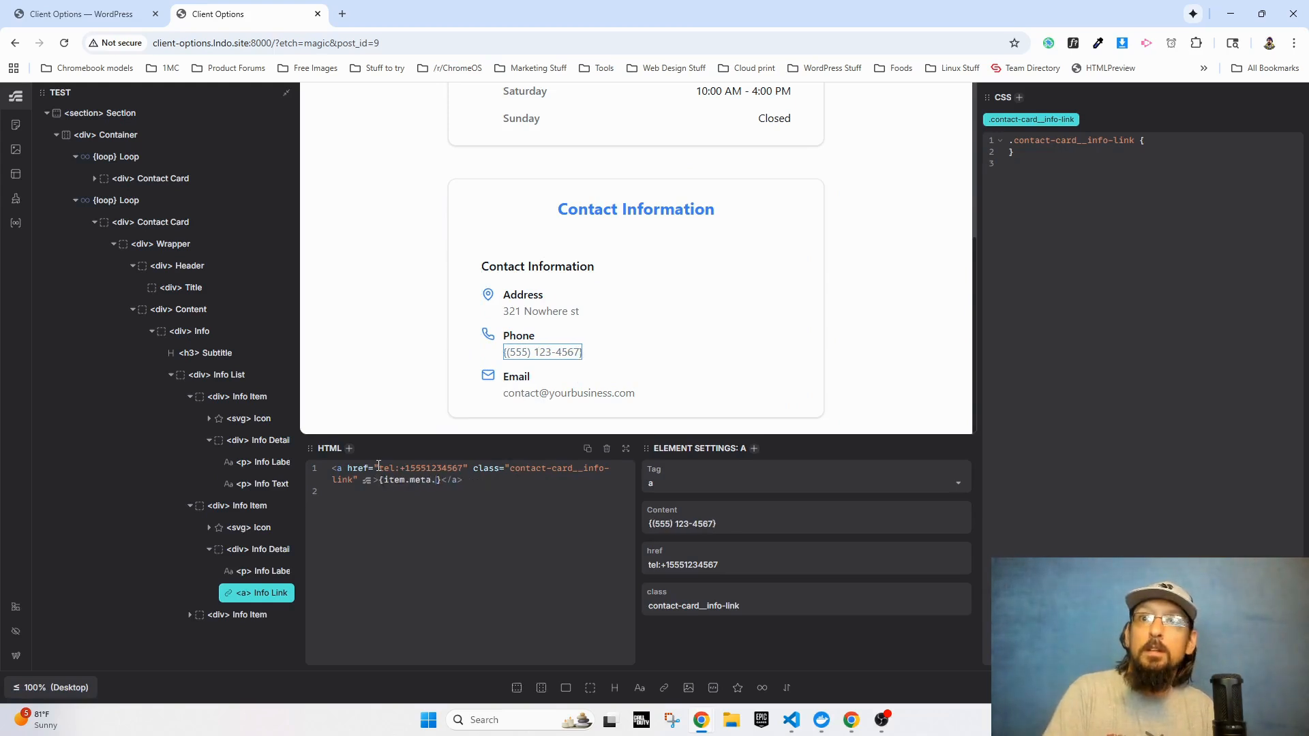
type("co_phone")
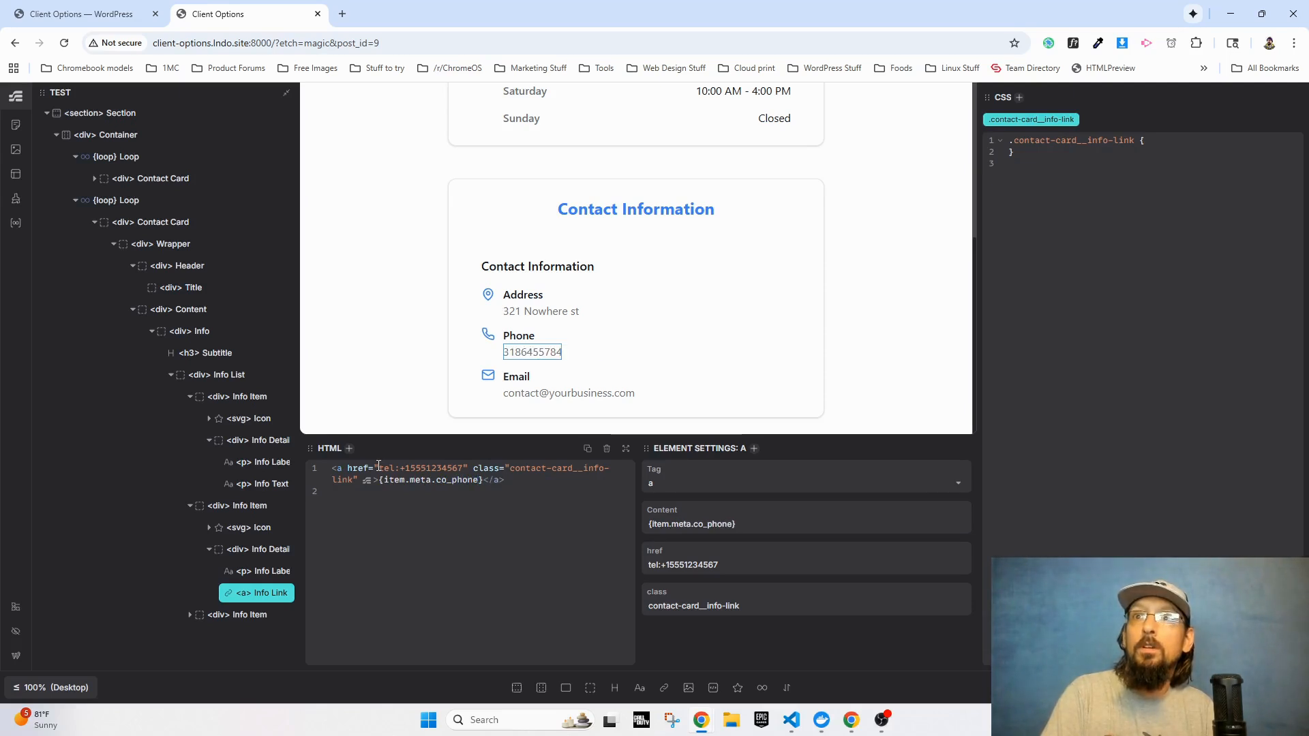
- Replace the displayed text of the Email link in the Contact Information card with {item.meta.co_email}, keeping its href
left_click(547, 393)
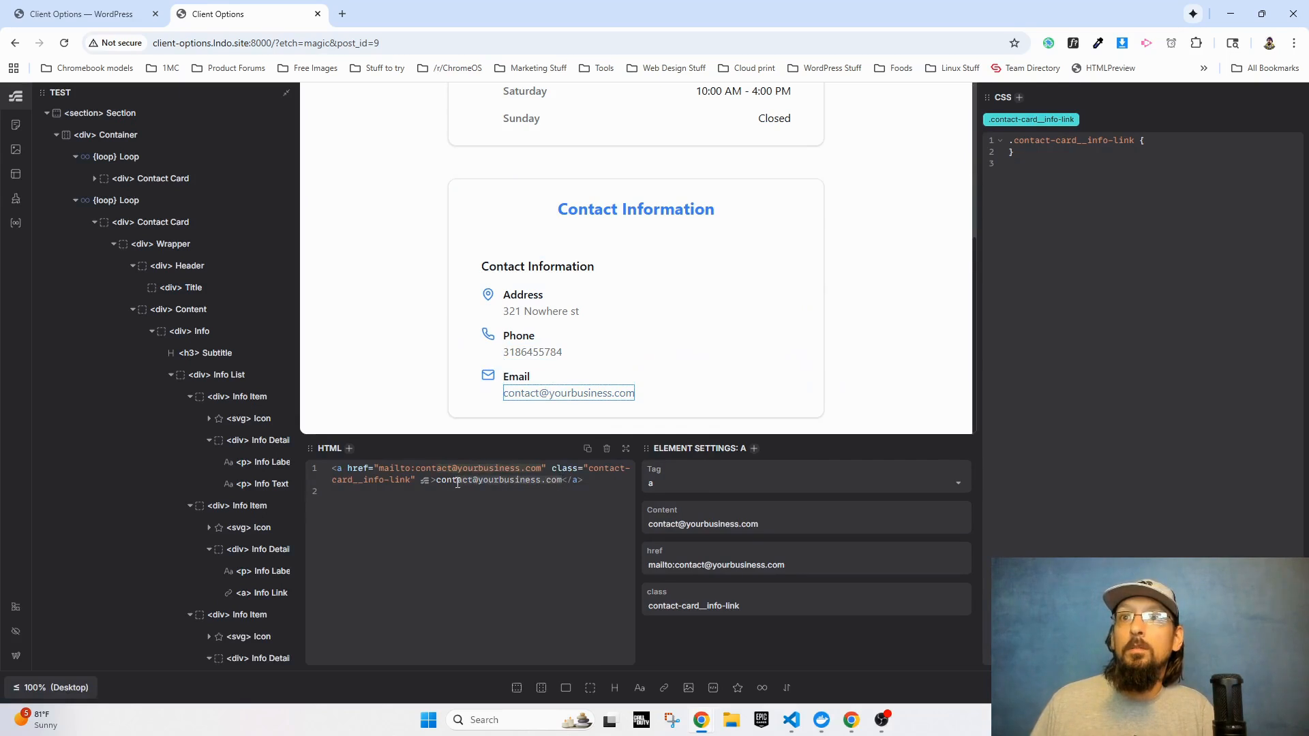
type("{")
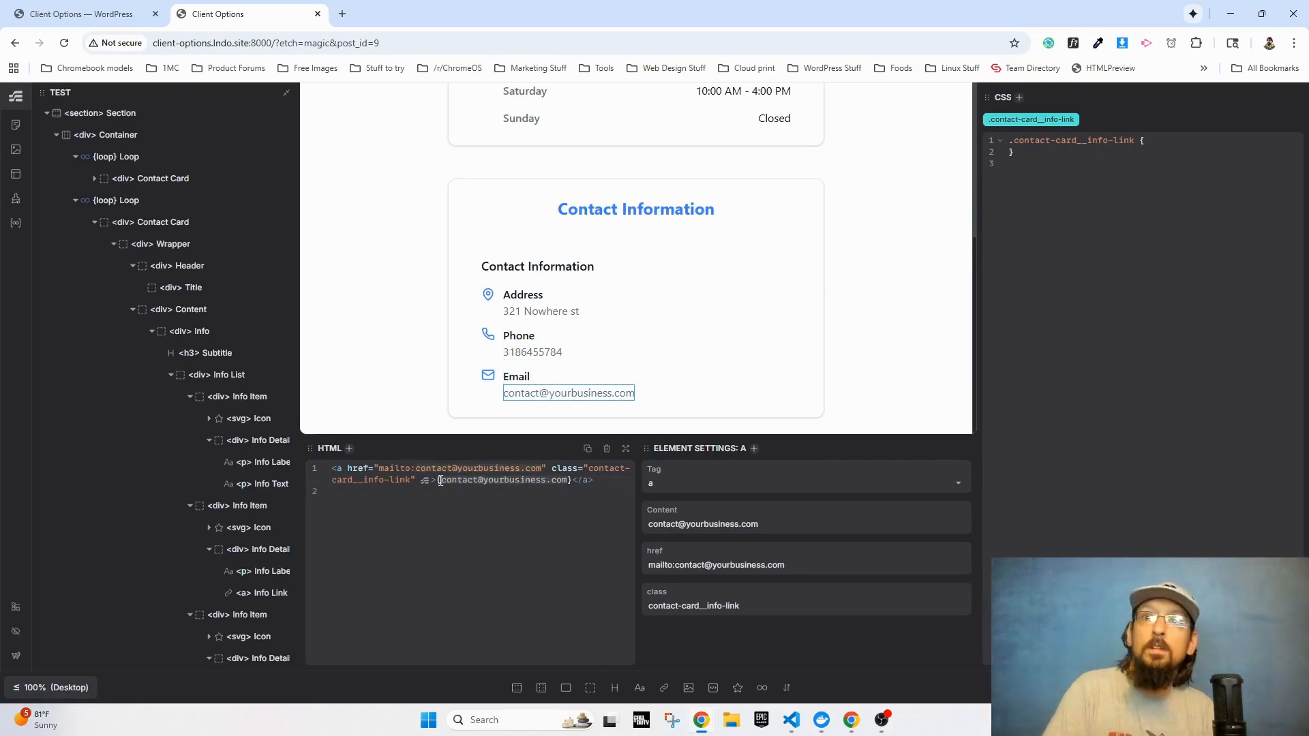
type("item.meta.")
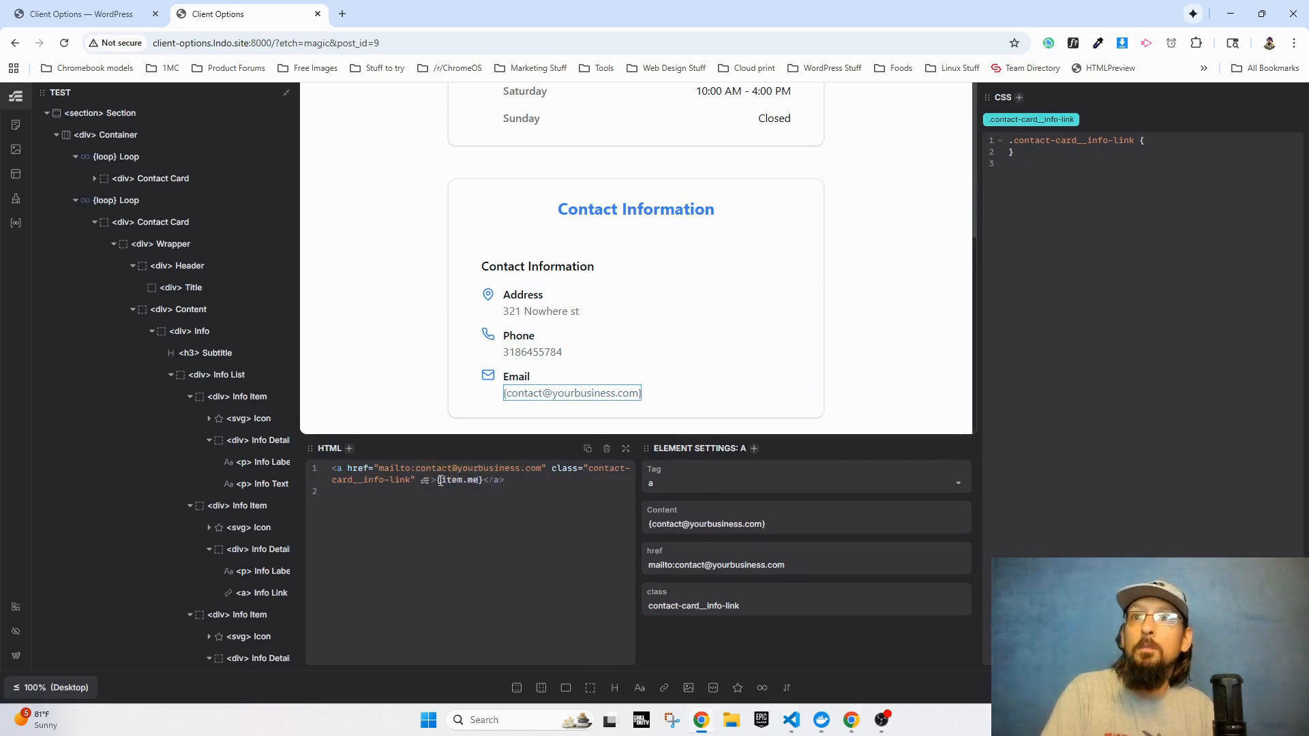
type("email")
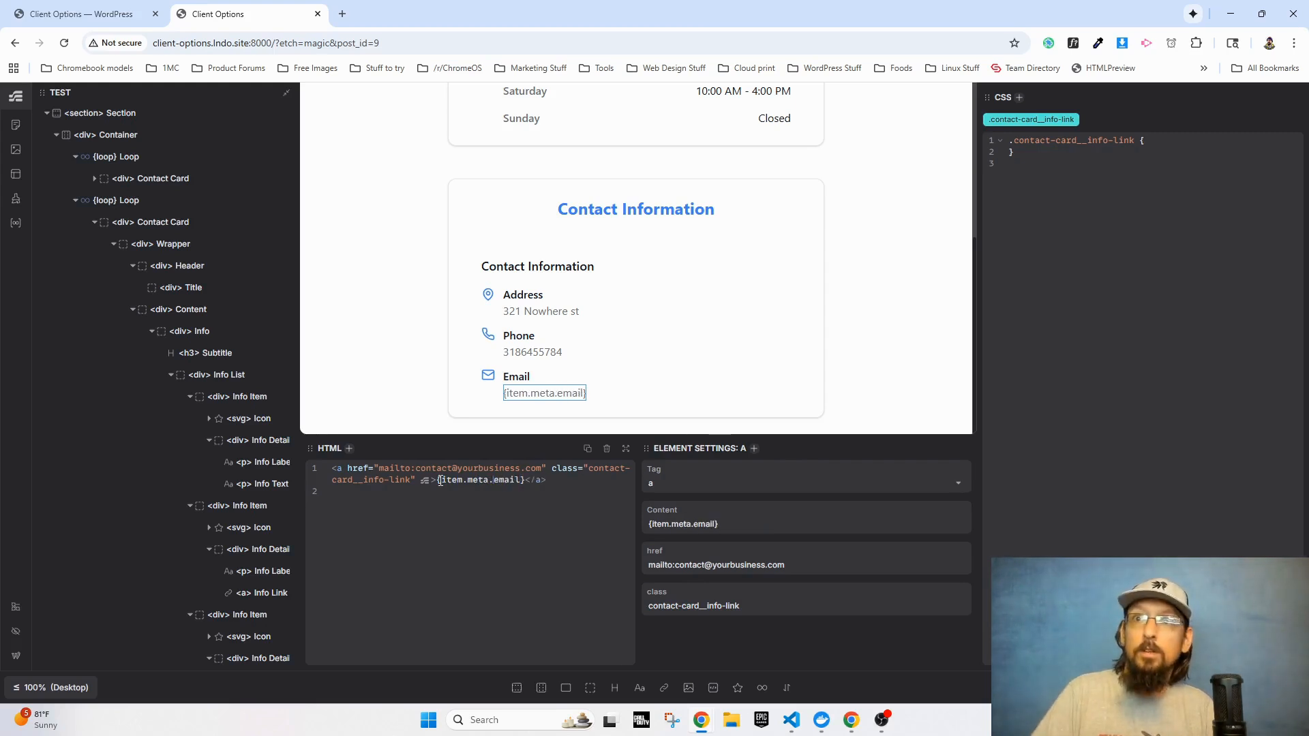
type("co_")
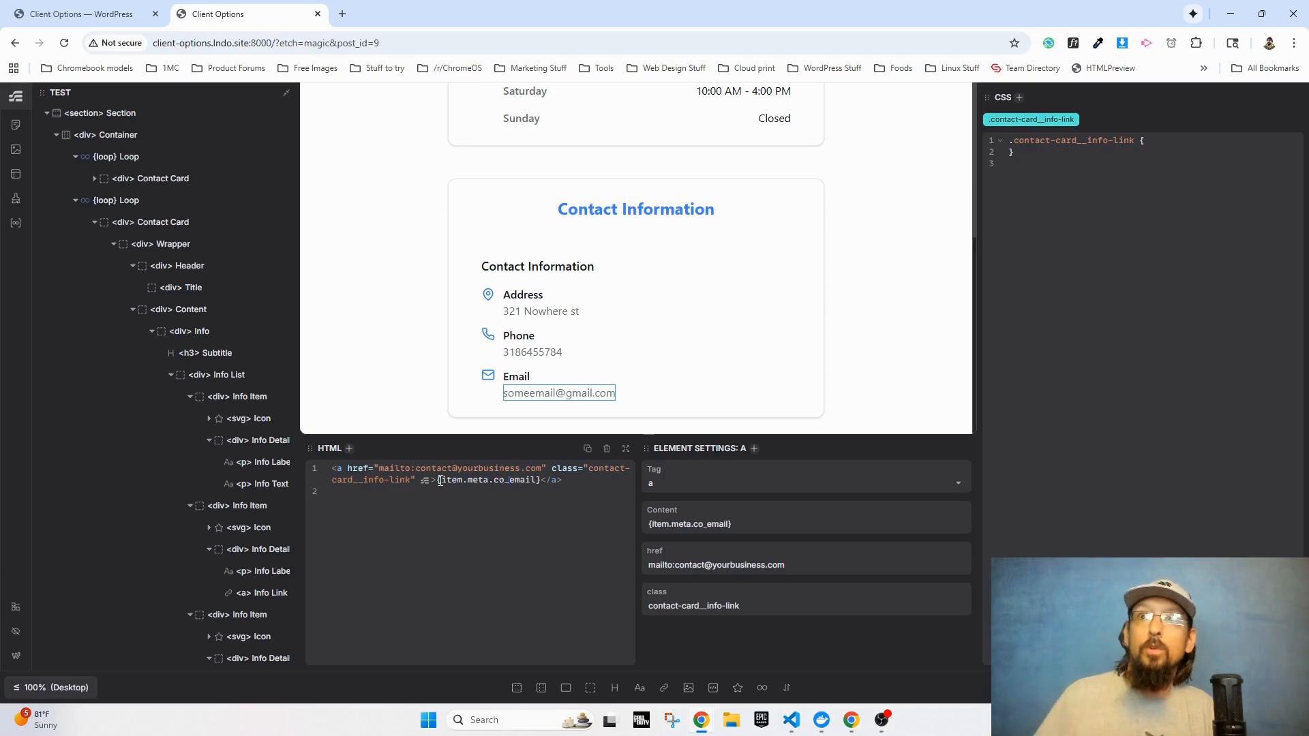
left_click(525, 376)
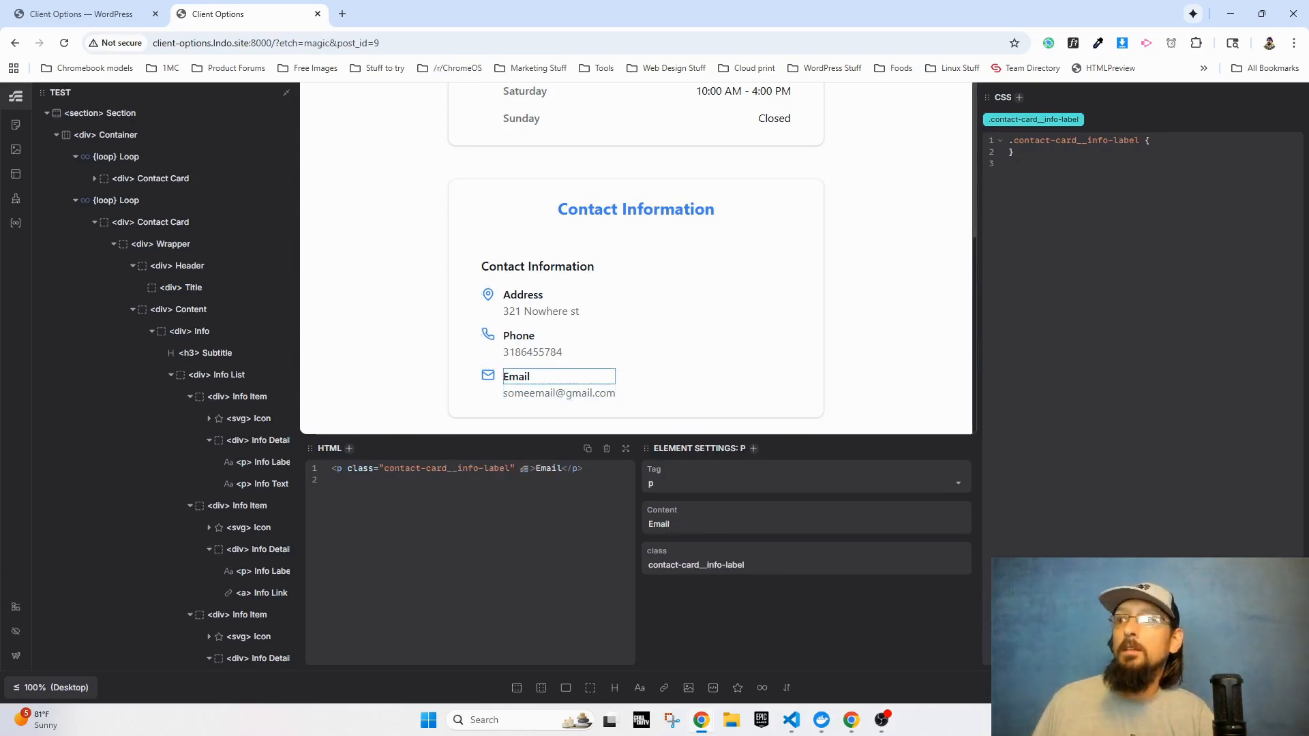
- View the Test page on the front end, check the Business Hours and Contact Information cards, and return to the Etch editor
left_click(16, 656)
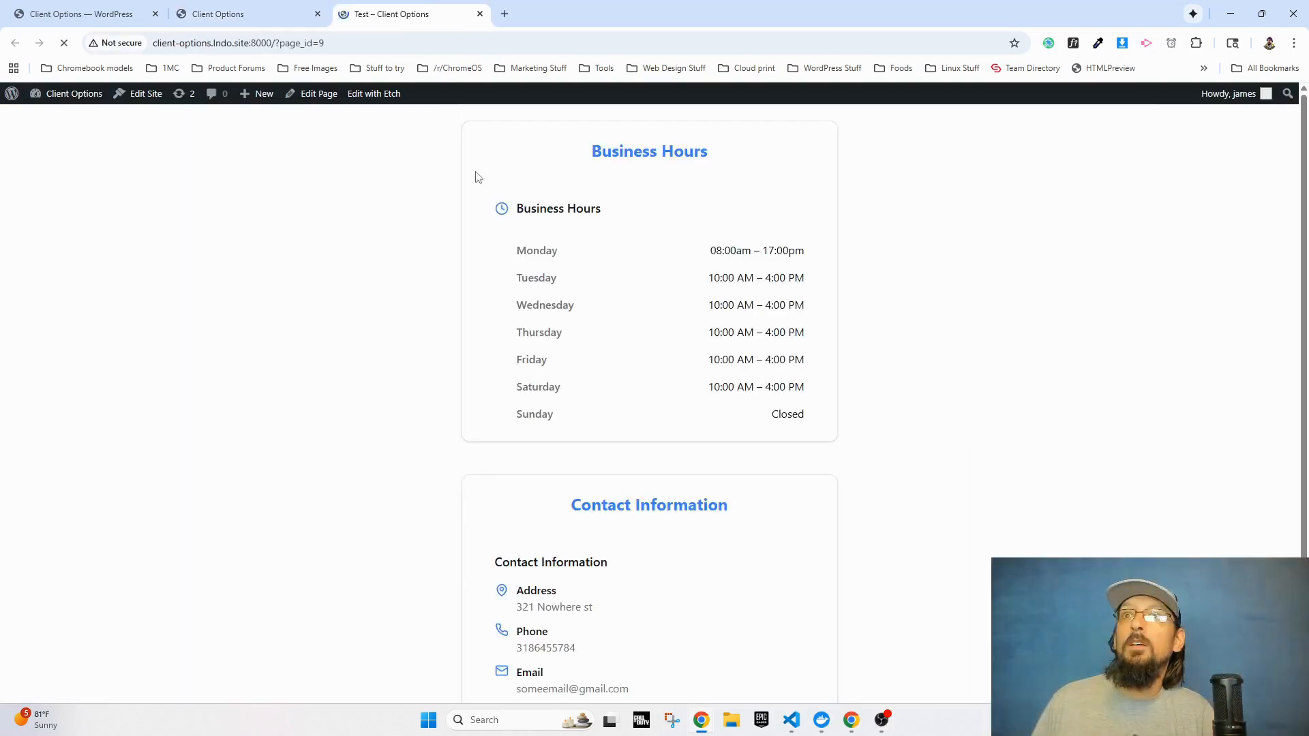
scroll(735, 267, "down", 1)
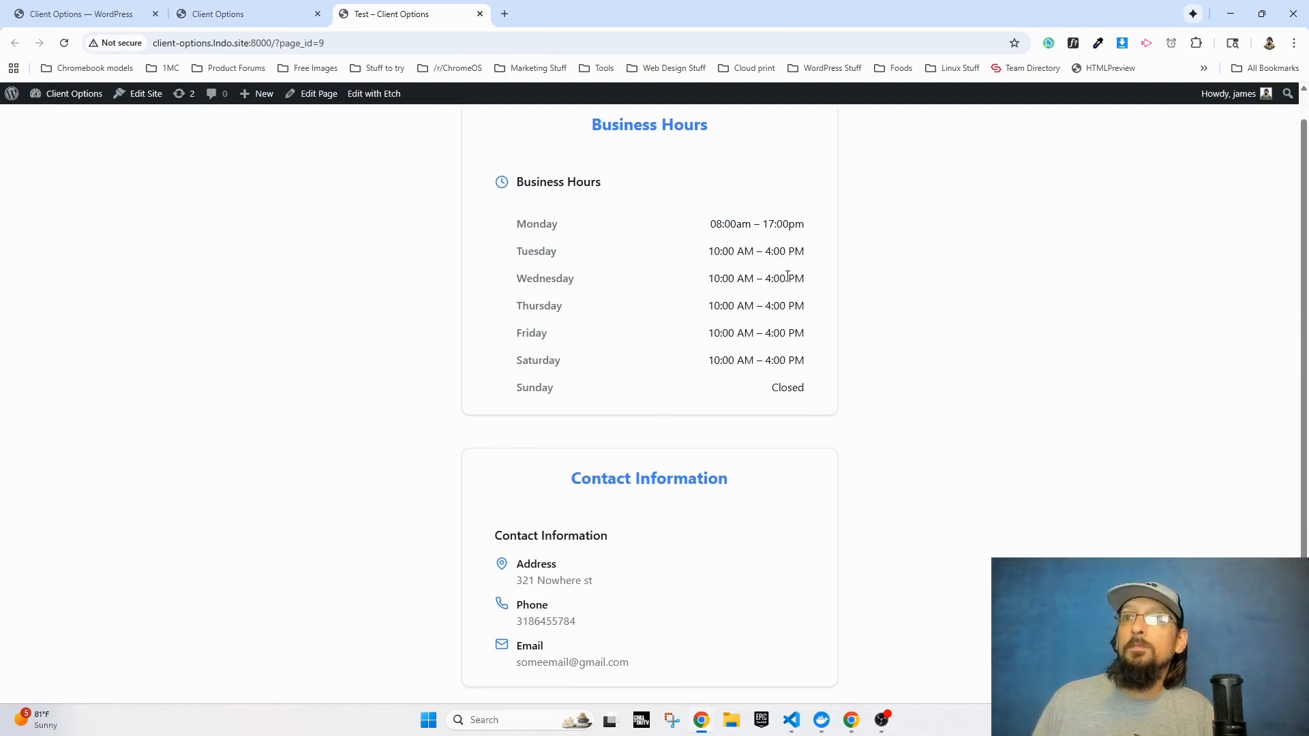
left_click(219, 15)
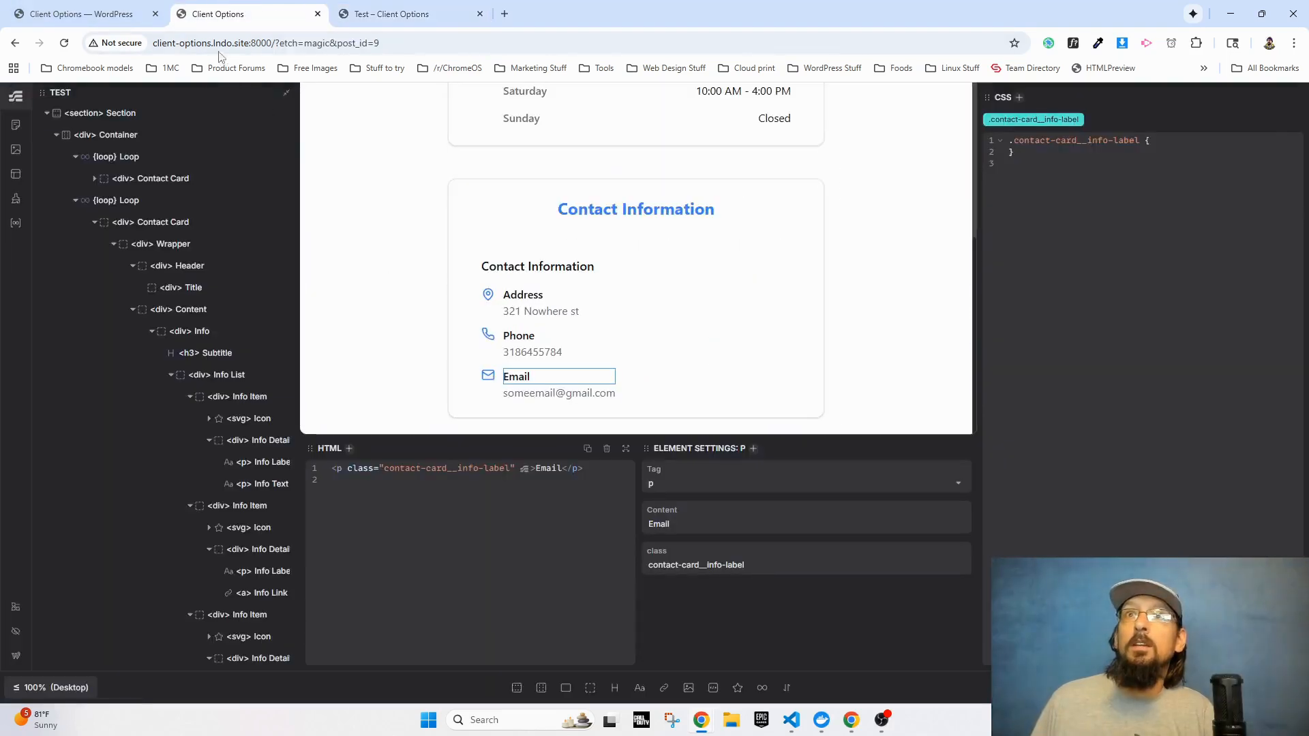
- On the WordPress Client Options page, set Monday's closing time to 10:00pm and save the changes
left_click(76, 16)
left_click(368, 239)
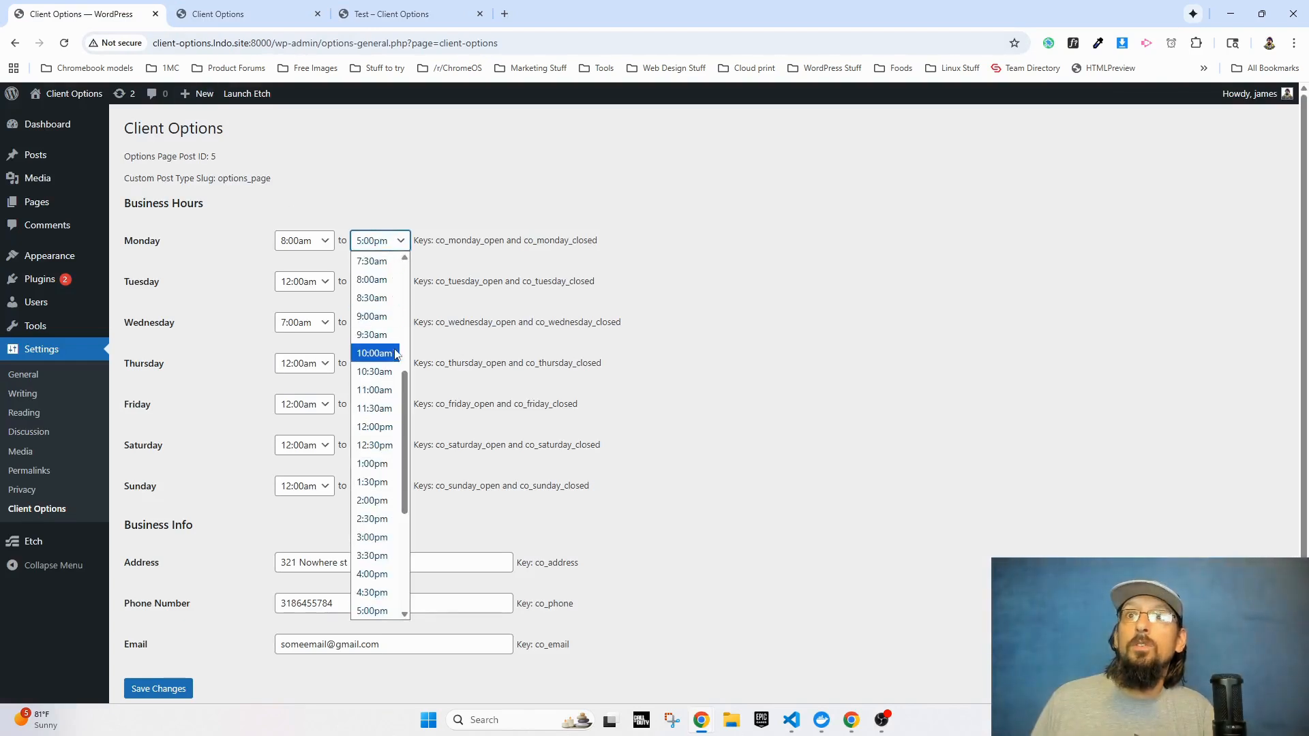
scroll(372, 593, "down", 3)
left_click(374, 554)
left_click(159, 689)
- Reload the front-end Test page and check Monday's closing time in the Business Hours card
left_click(392, 13)
left_click(64, 42)
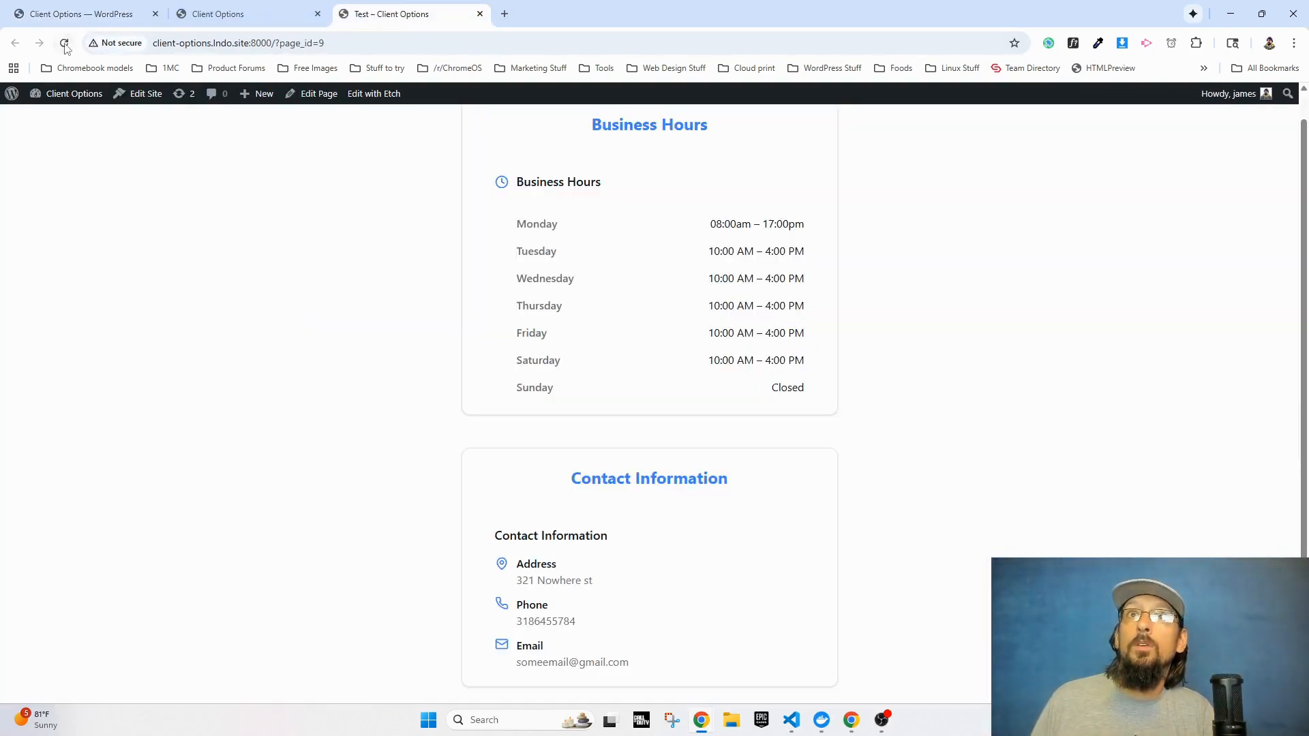
left_click_drag(761, 226, 827, 232)
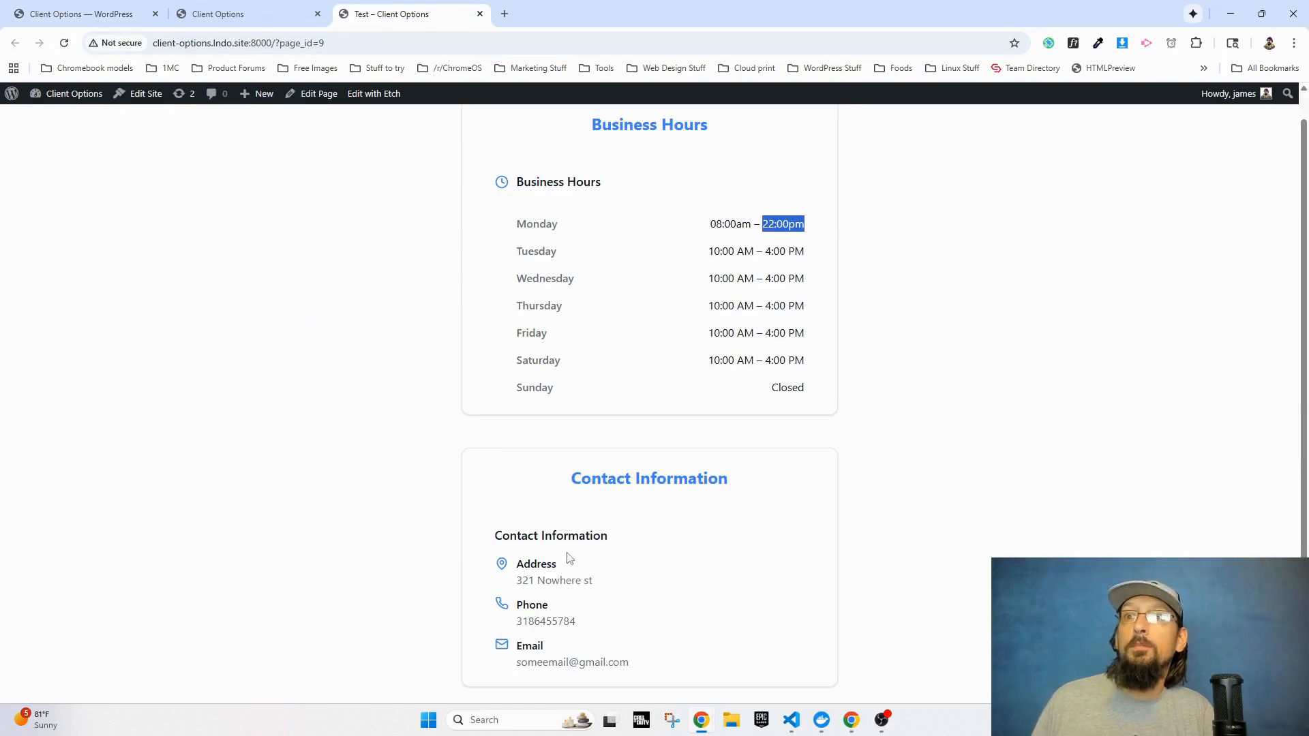
- Change the street number in the business address on the Client Options page and save the changes
left_click(137, 14)
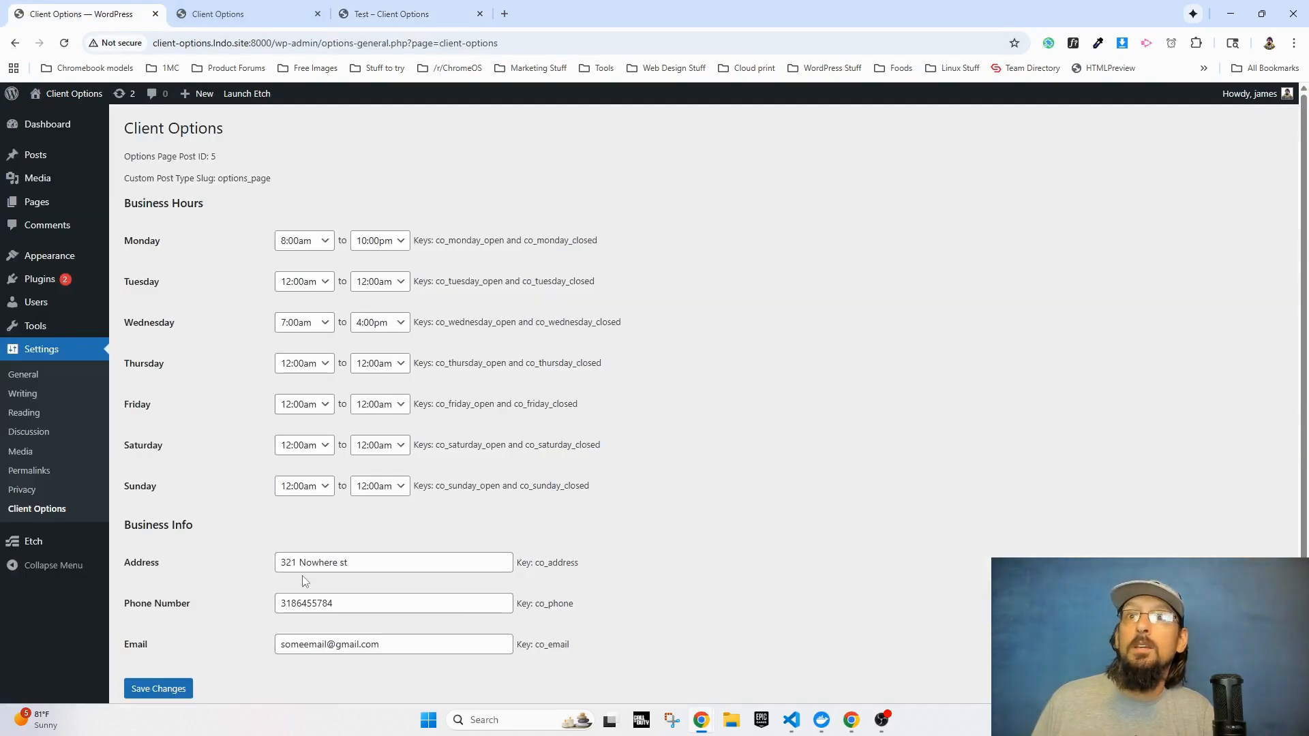
left_click_drag(298, 564, 266, 566)
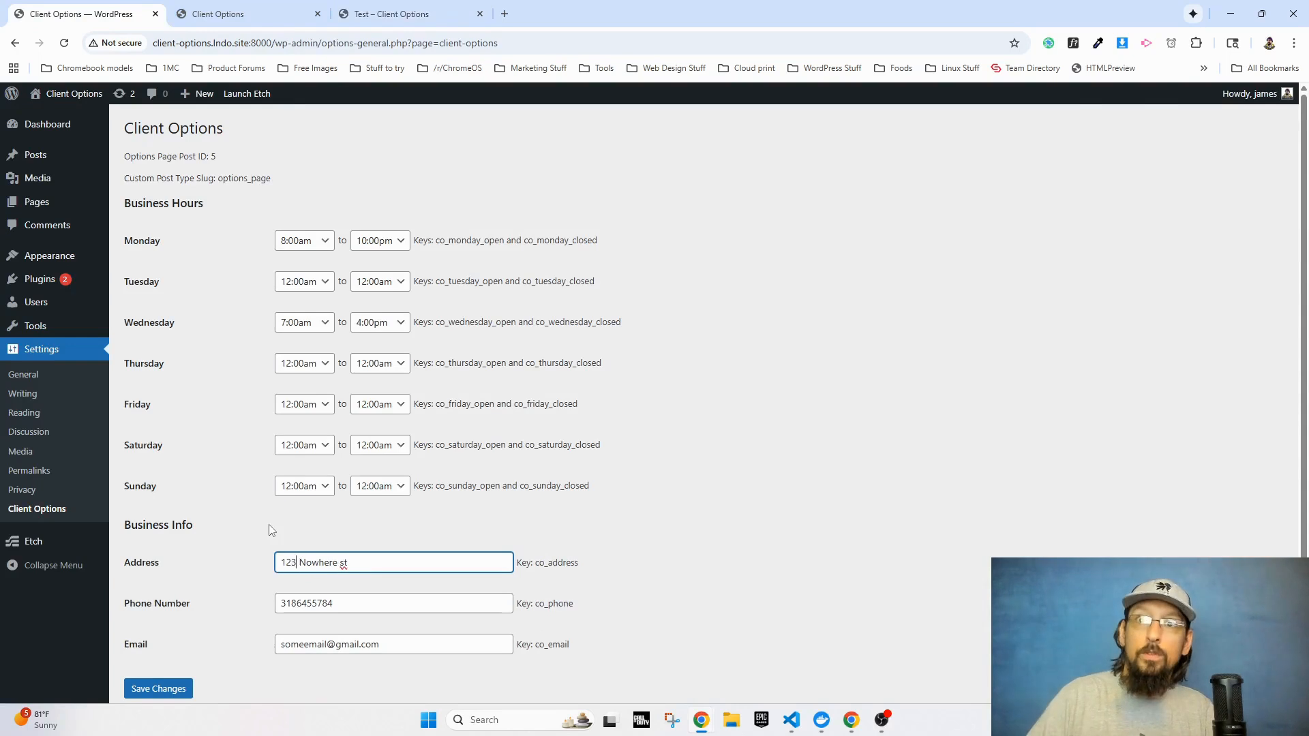
left_click(161, 689)
- Reload the front-end Test page and check the street number under Address in the Contact Information card
left_click(402, 14)
left_click(64, 43)
left_click_drag(520, 583, 535, 582)
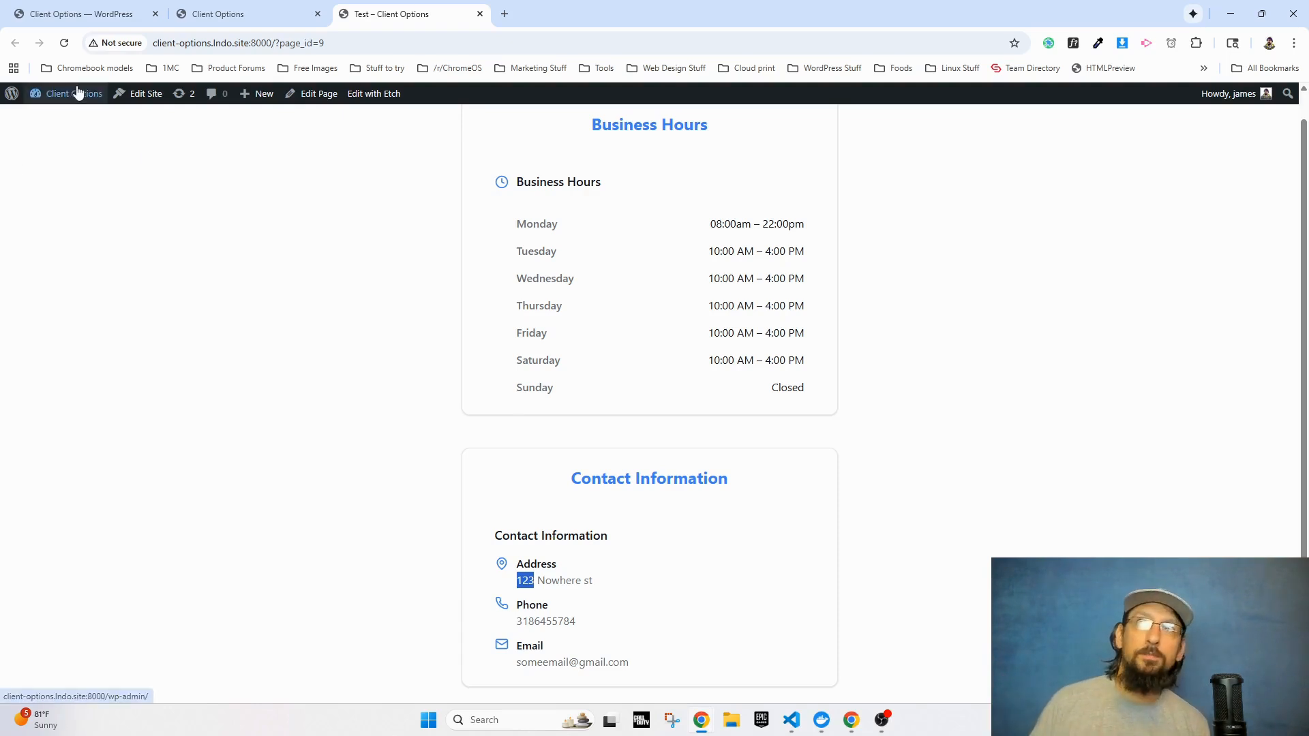
- Go to the WordPress dashboard's page list and open the Test page in the block editor
mouse_move(67, 95)
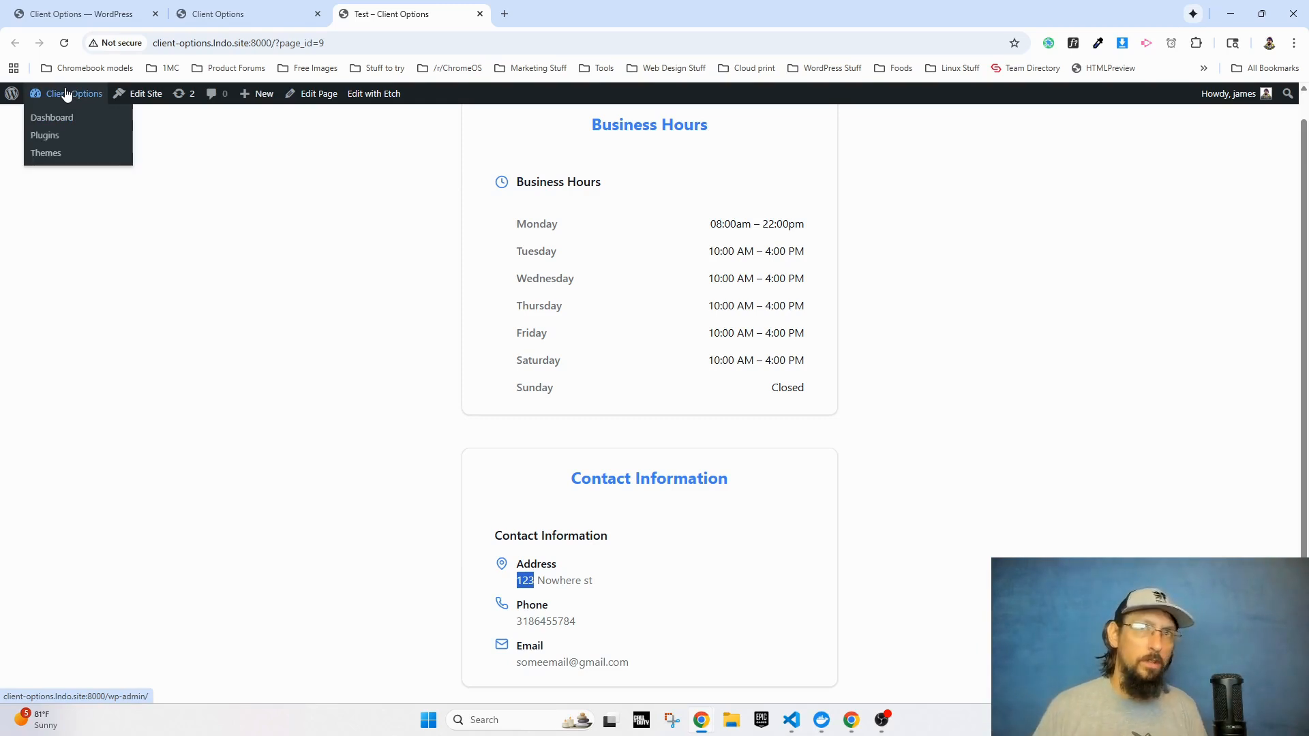
left_click(67, 95)
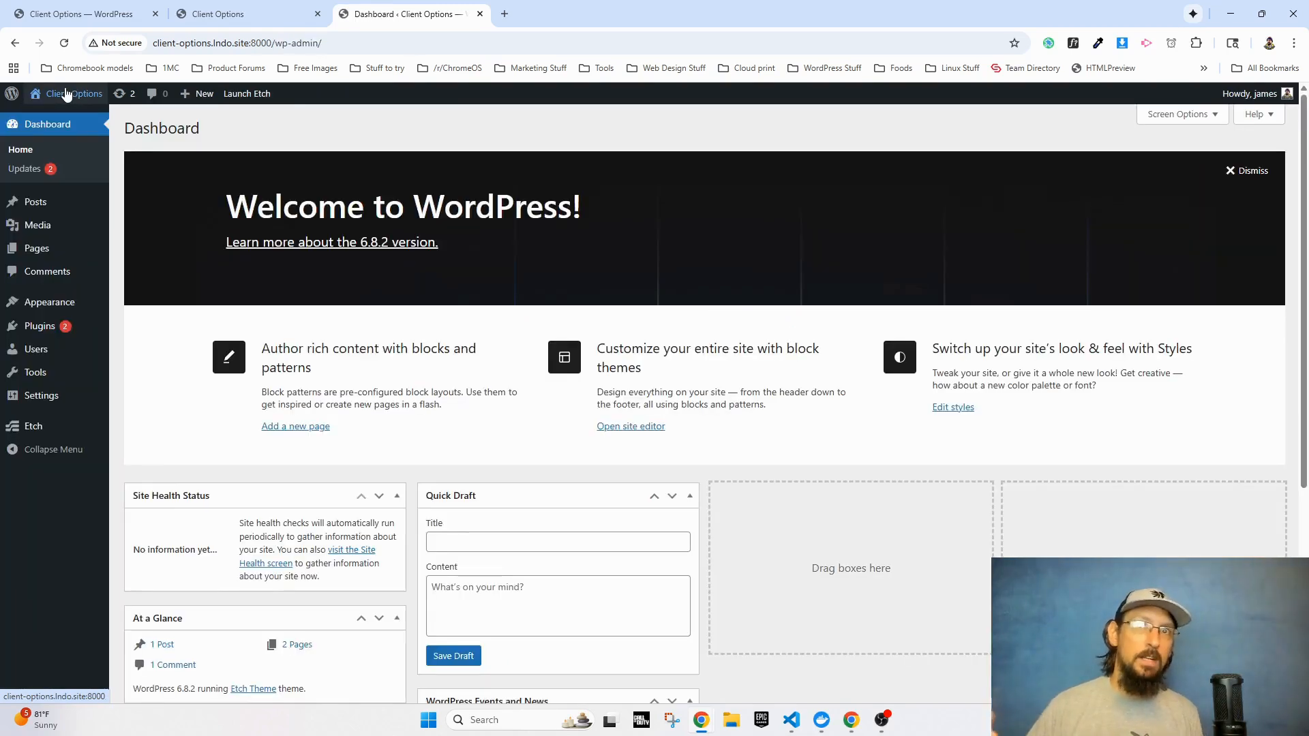
left_click(37, 251)
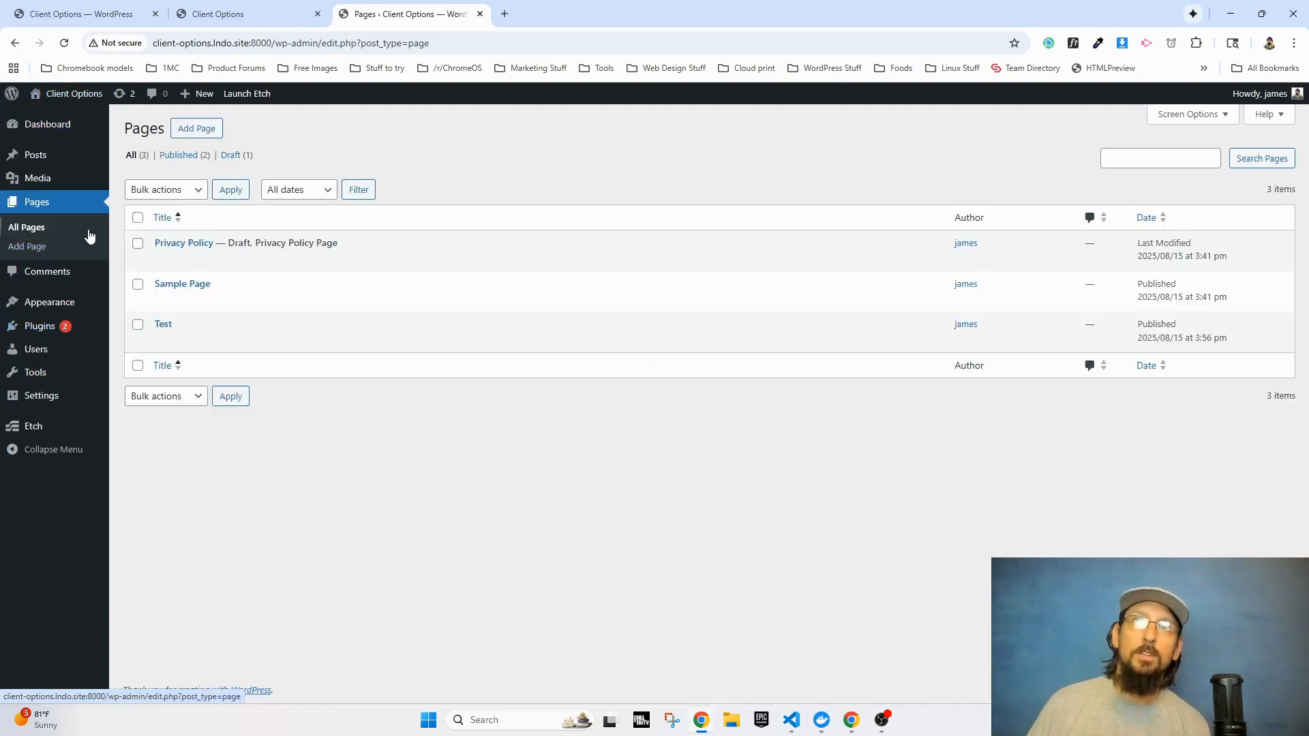
left_click(163, 327)
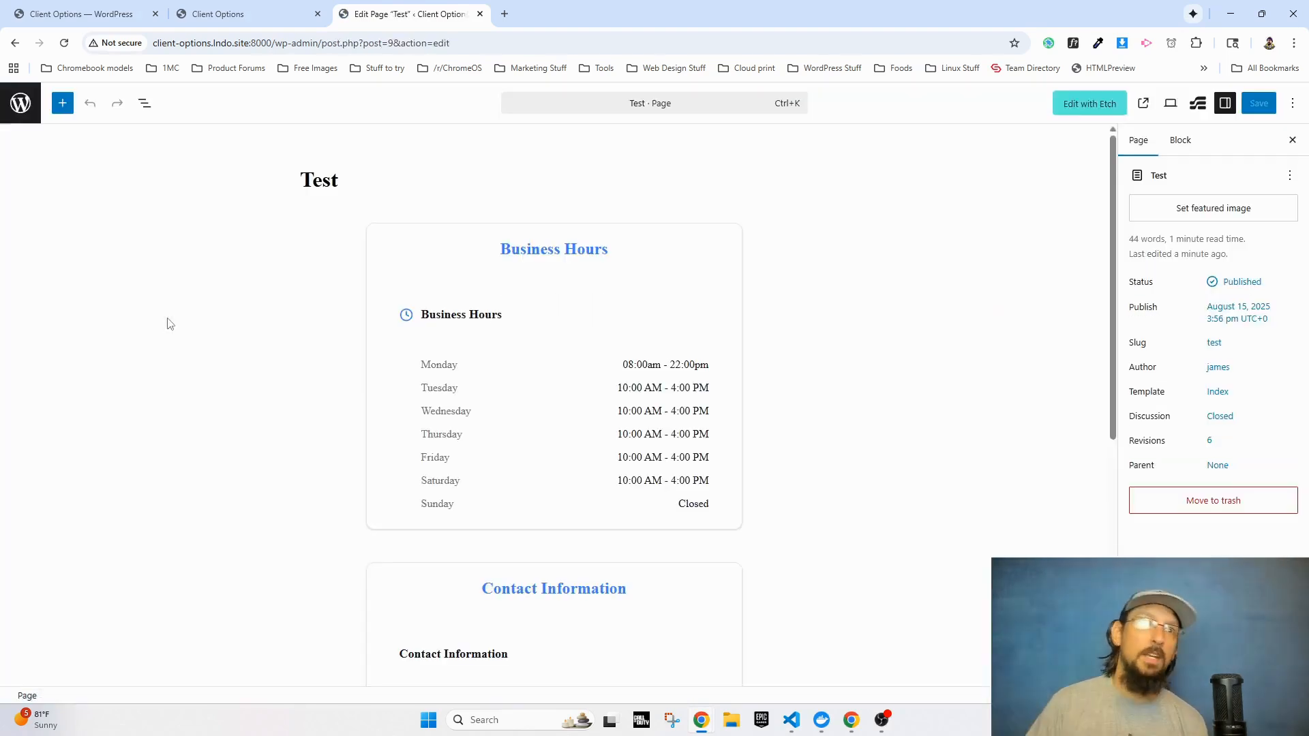